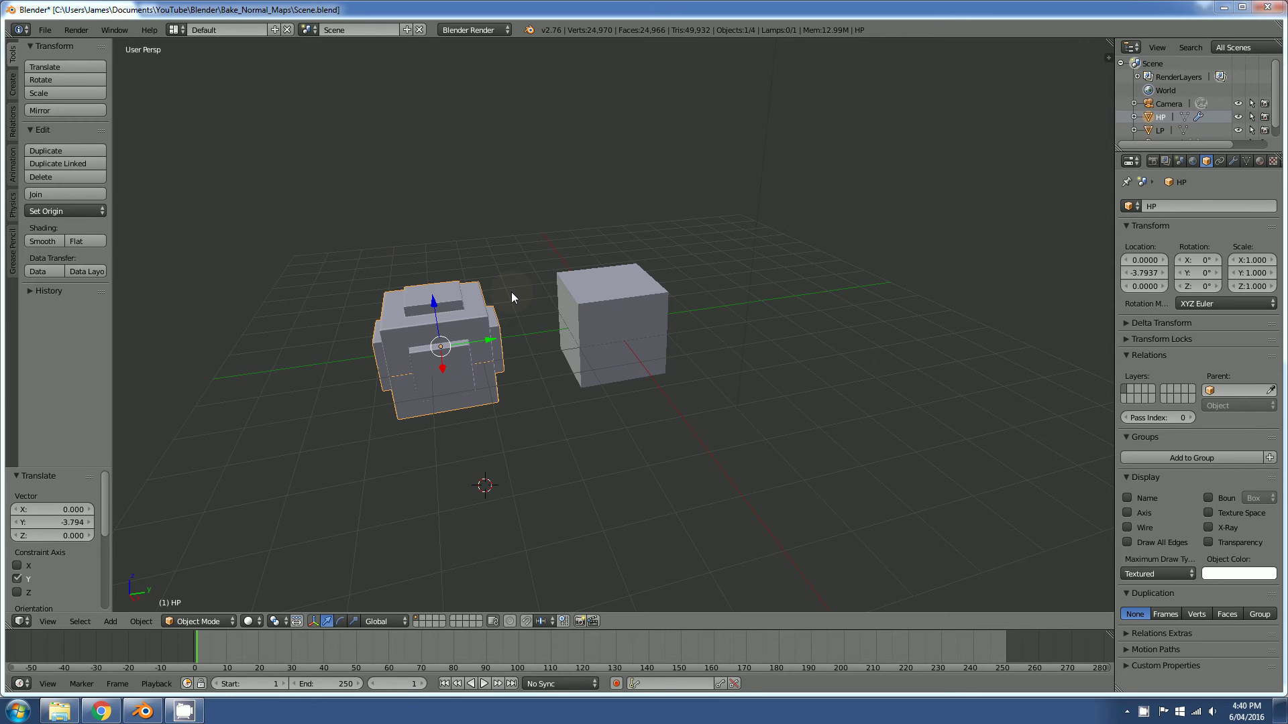
Step: Frame both cubes in the viewport, selecting the LP cube and HP model in turn to compare them
scroll(507, 302, "up", 3)
middle_click_drag(497, 336, 643, 320, "shift")
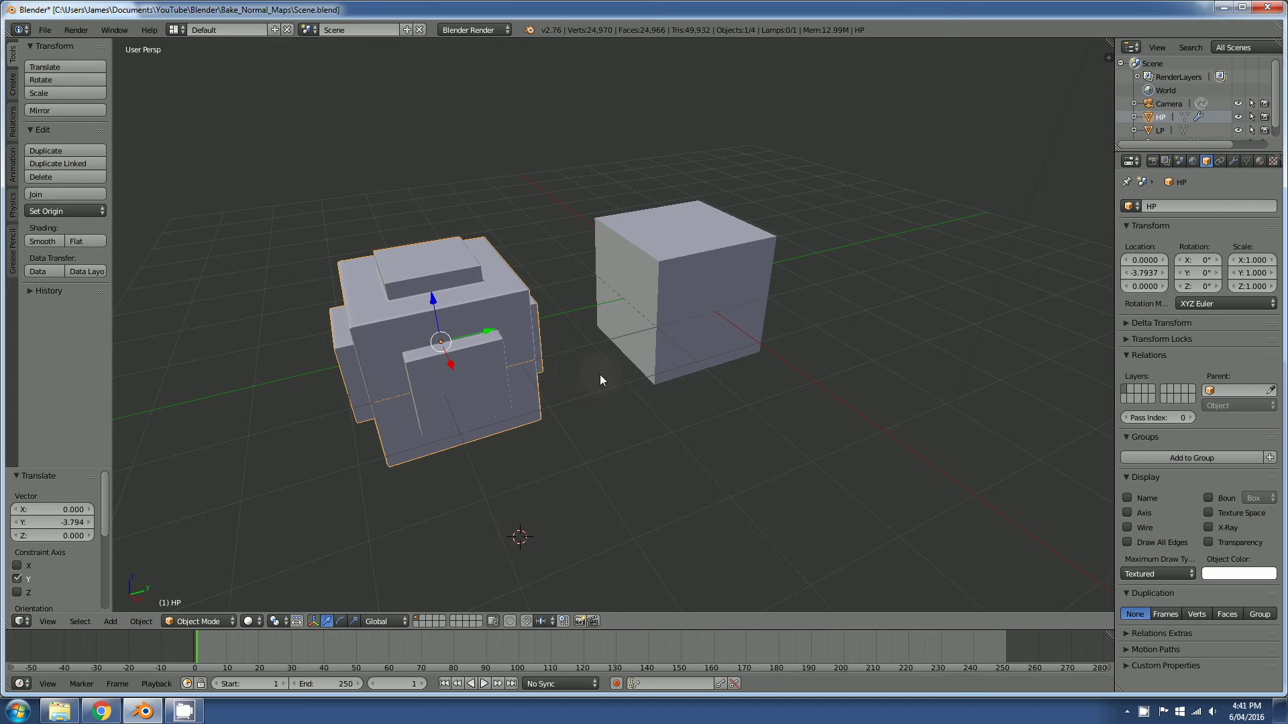
middle_click_drag(600, 374, 640, 366)
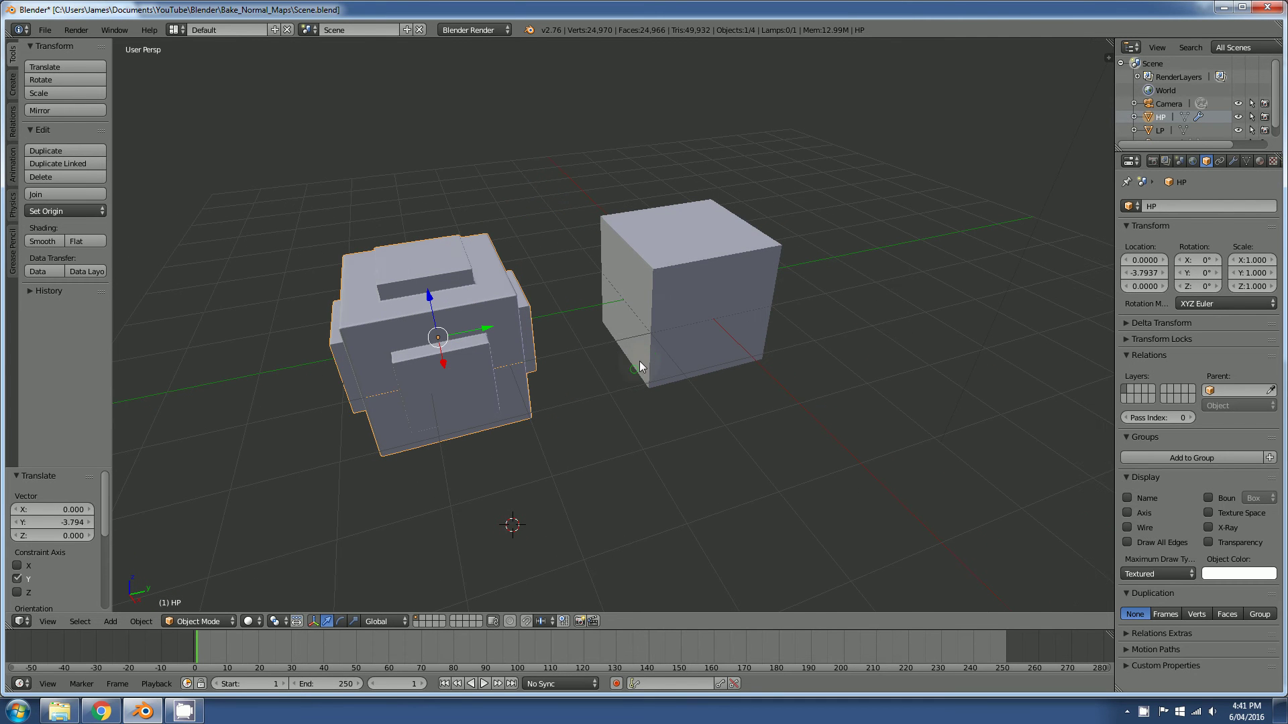
right_click(677, 288)
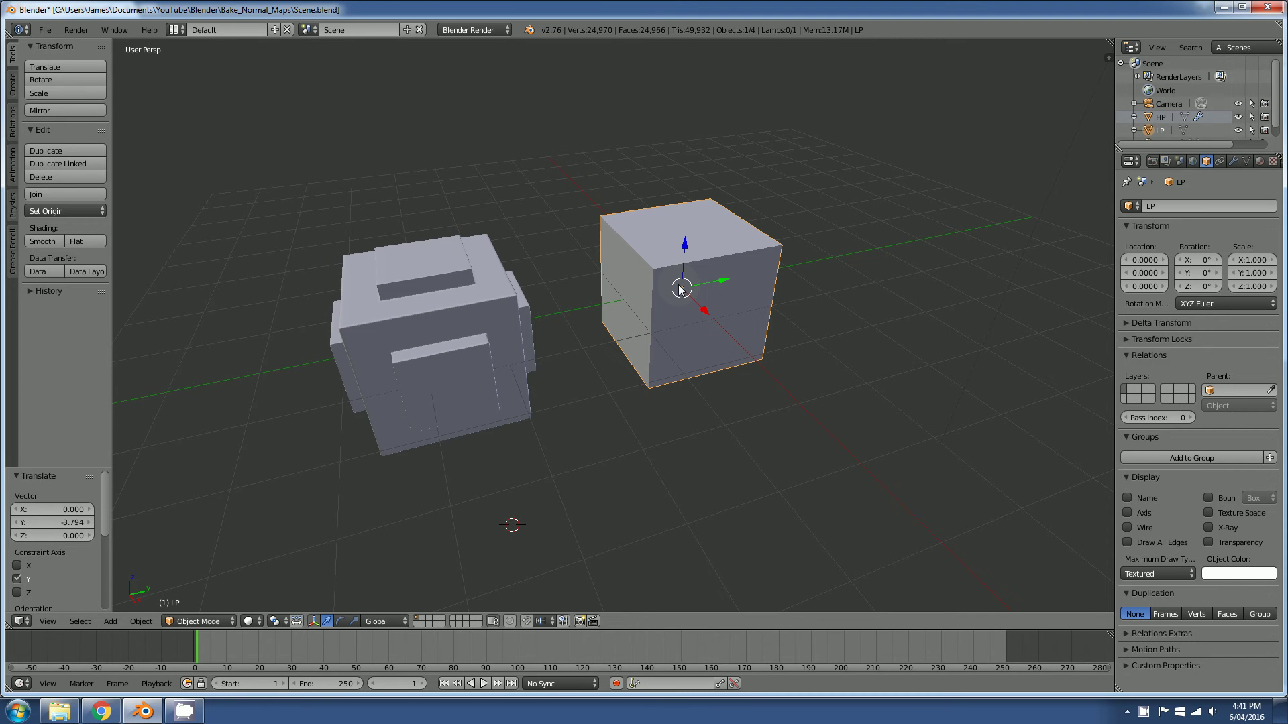
right_click(487, 330)
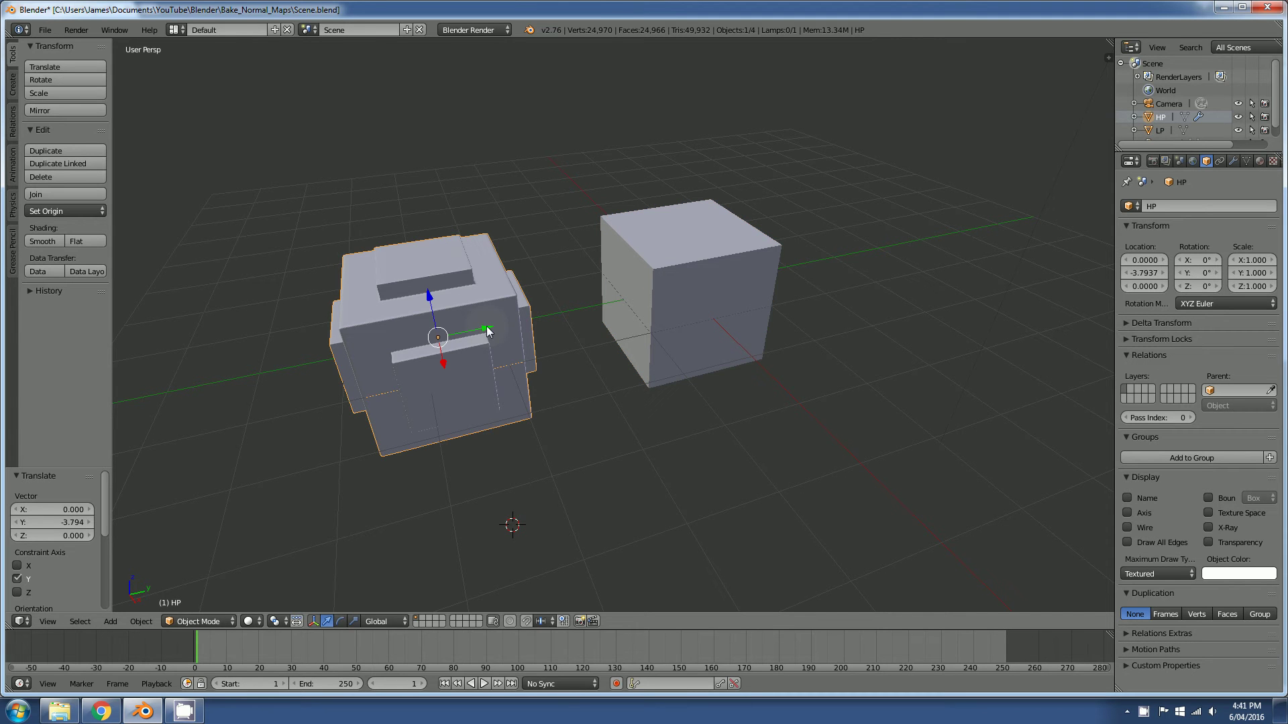
middle_click_drag(487, 330, 513, 351)
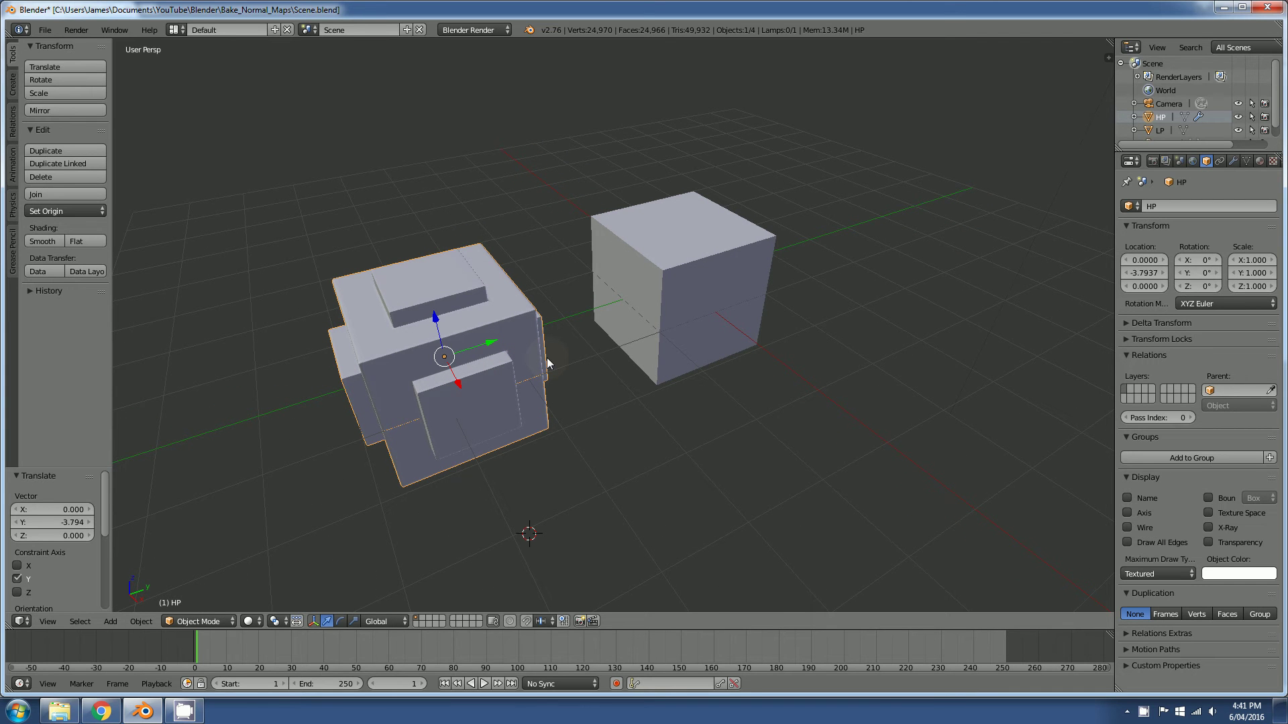
right_click(686, 300)
mouse_move(686, 300)
middle_mouse_down()
mouse_move(673, 319)
mouse_move(694, 320)
middle_mouse_up()
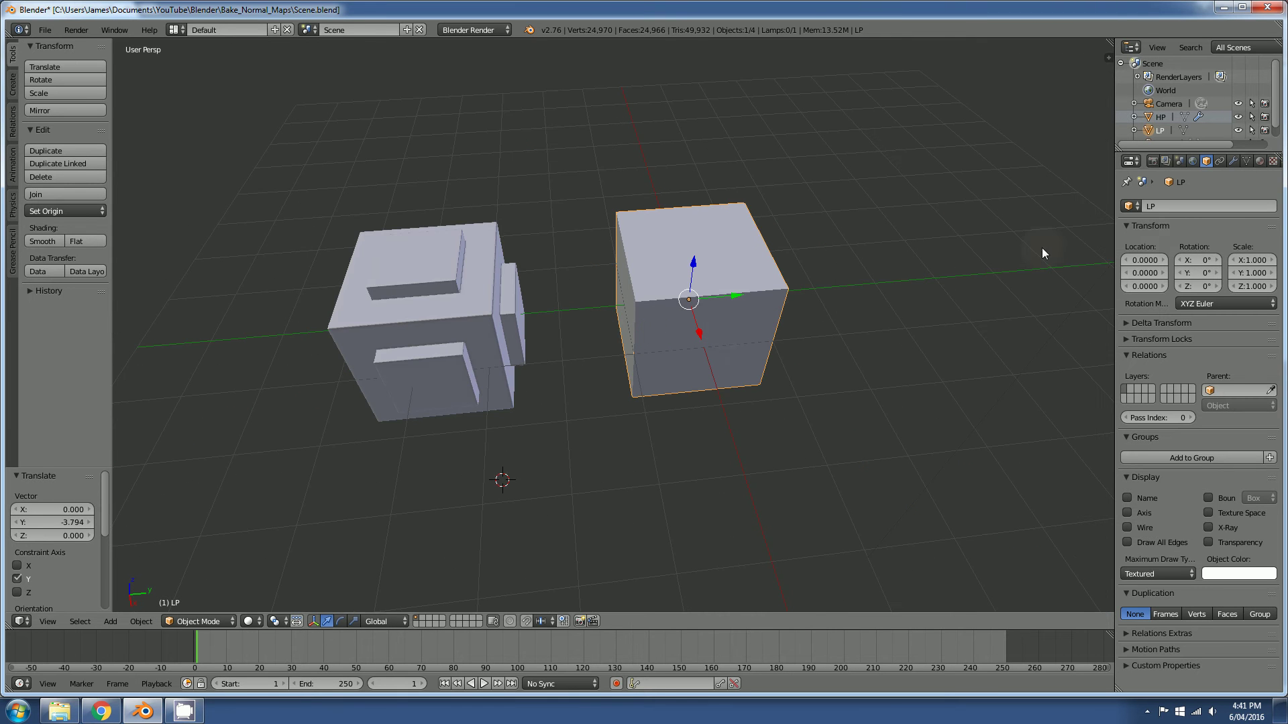
middle_click_drag(897, 315, 856, 358)
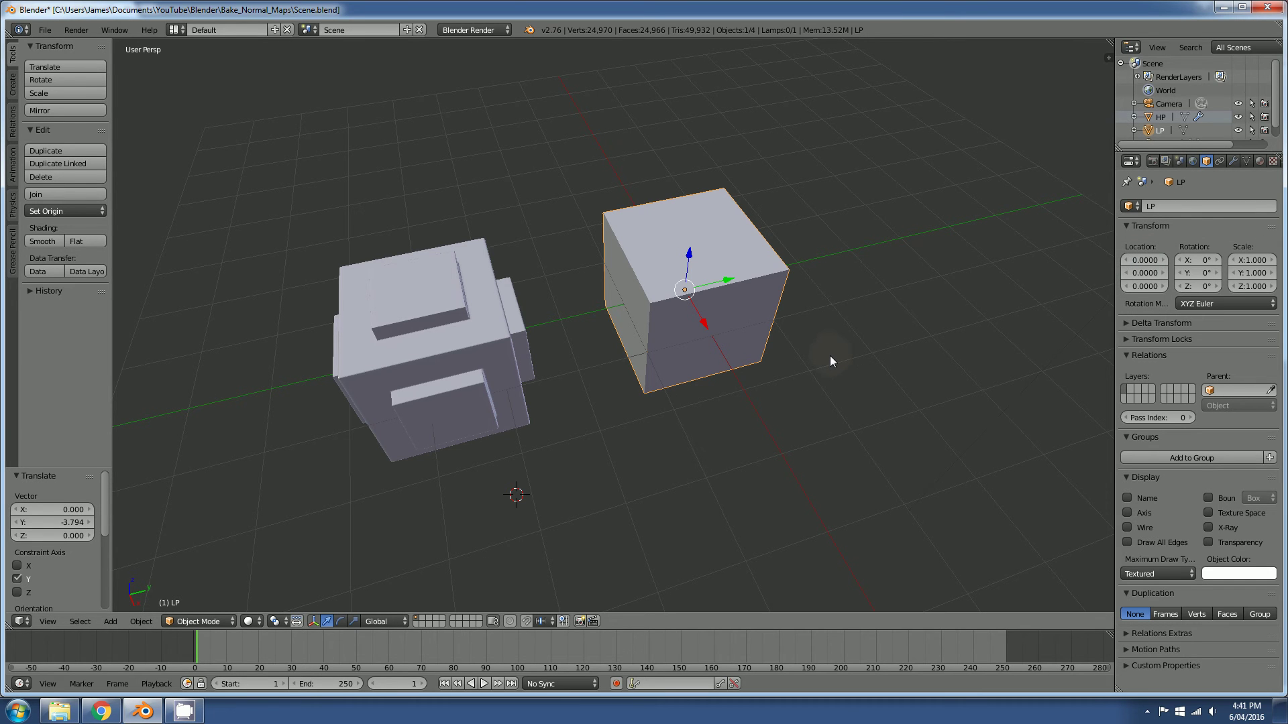
Step: Set the HP model's Location Y to 0 so it overlaps the LP cube at the origin
right_click(470, 345)
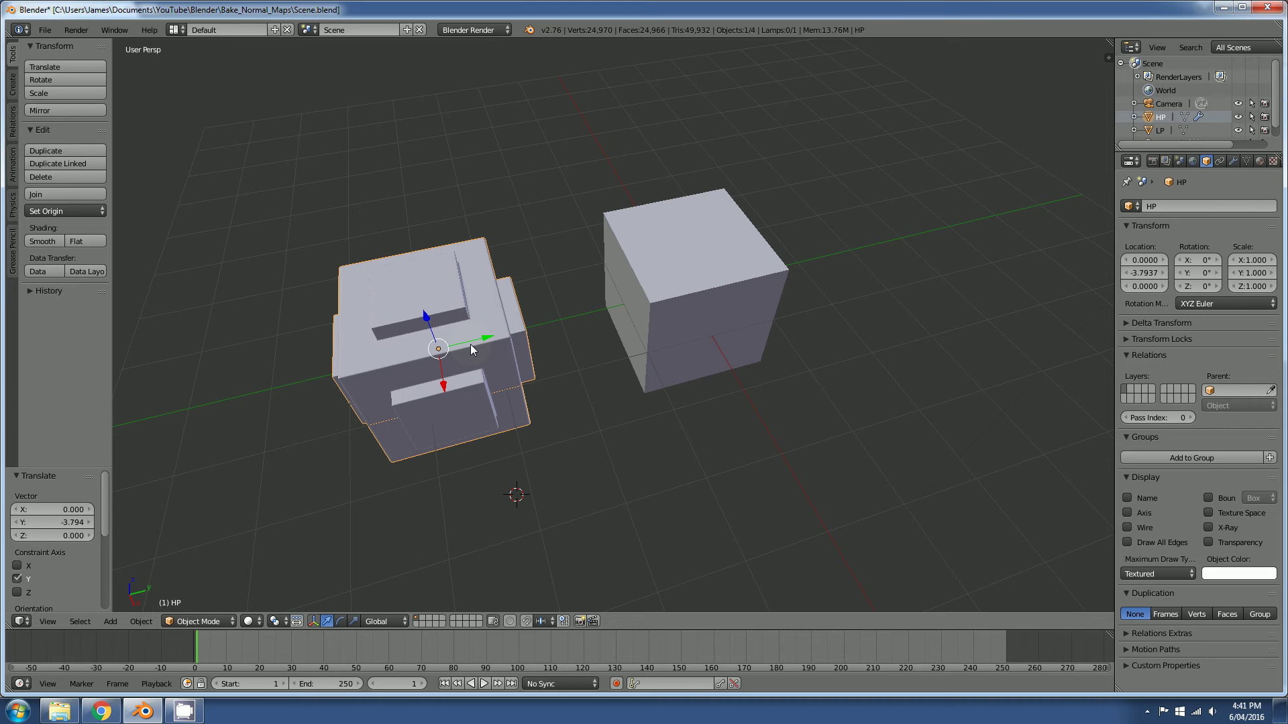
middle_click_drag(470, 348, 508, 372)
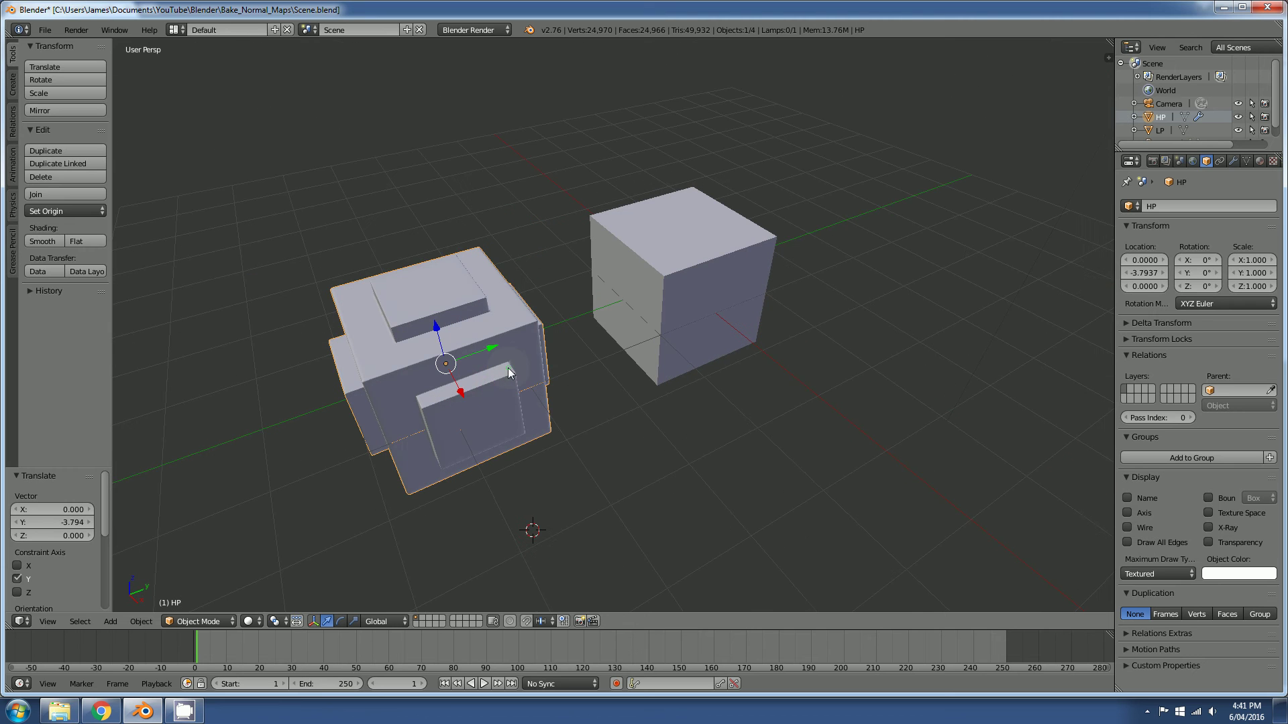
left_click(1141, 273)
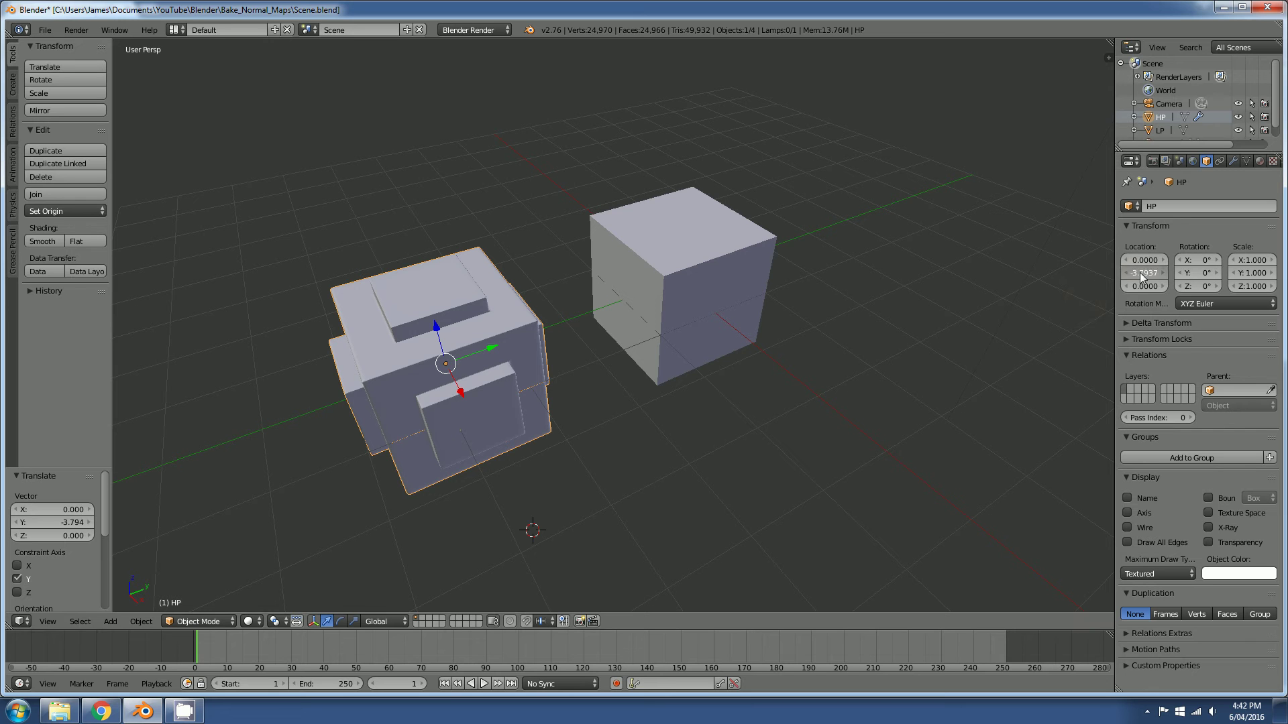
type("0")
key("Return")
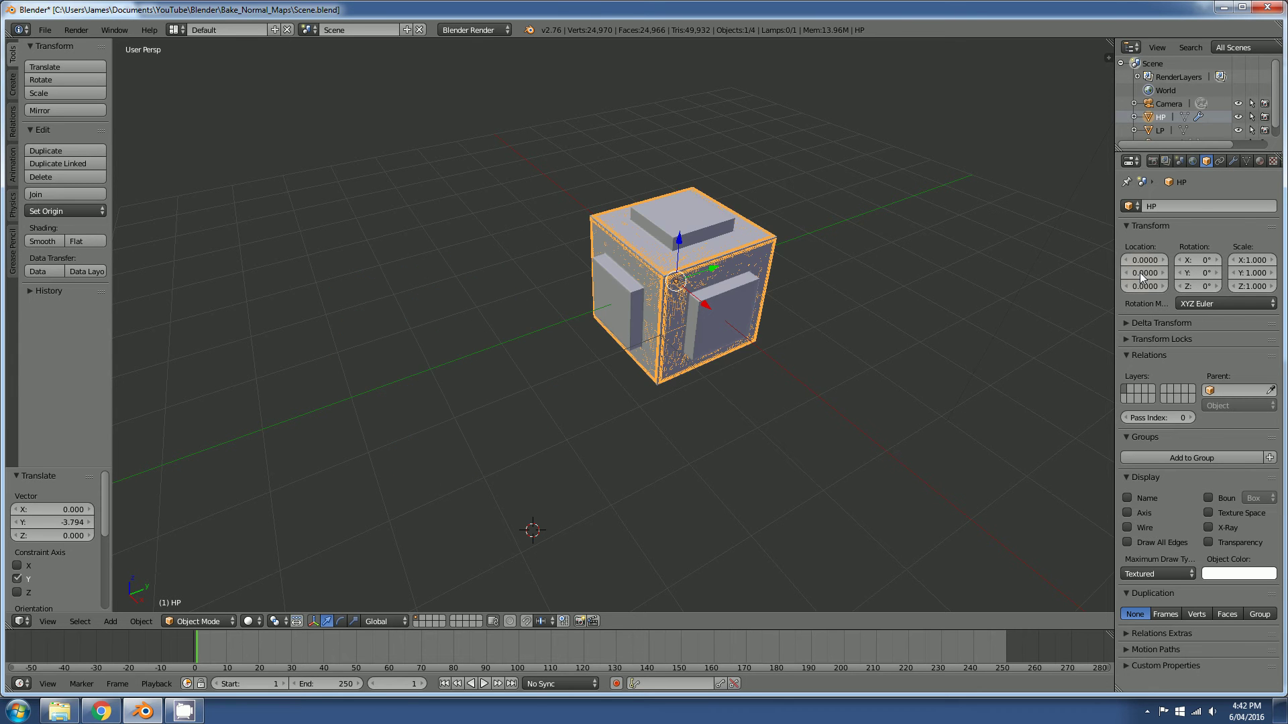
middle_click_drag(1021, 288, 704, 440)
scroll(699, 373, "up", 3)
Step: Save the blend file, overwriting the existing one
key("ctrl+s")
left_click(699, 374)
scroll(701, 439, "up", 2)
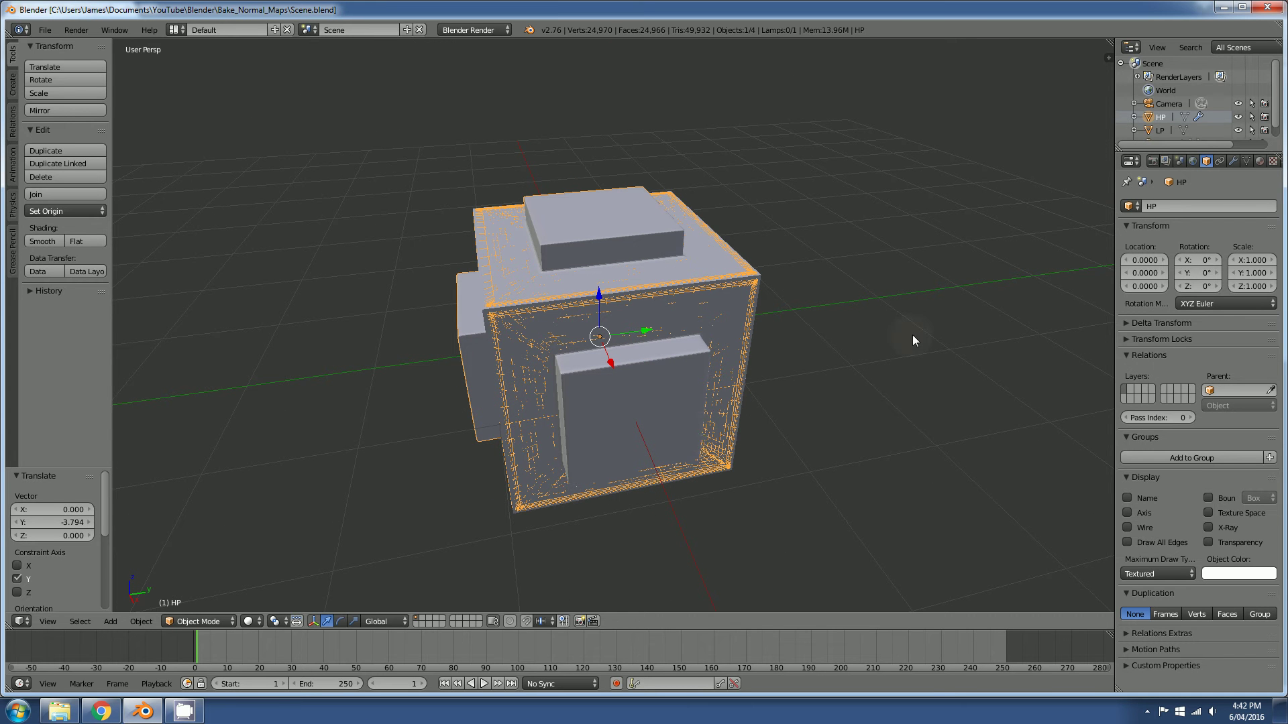
Step: Show the Render properties and expand the Bake panel to review it
left_click(1153, 159)
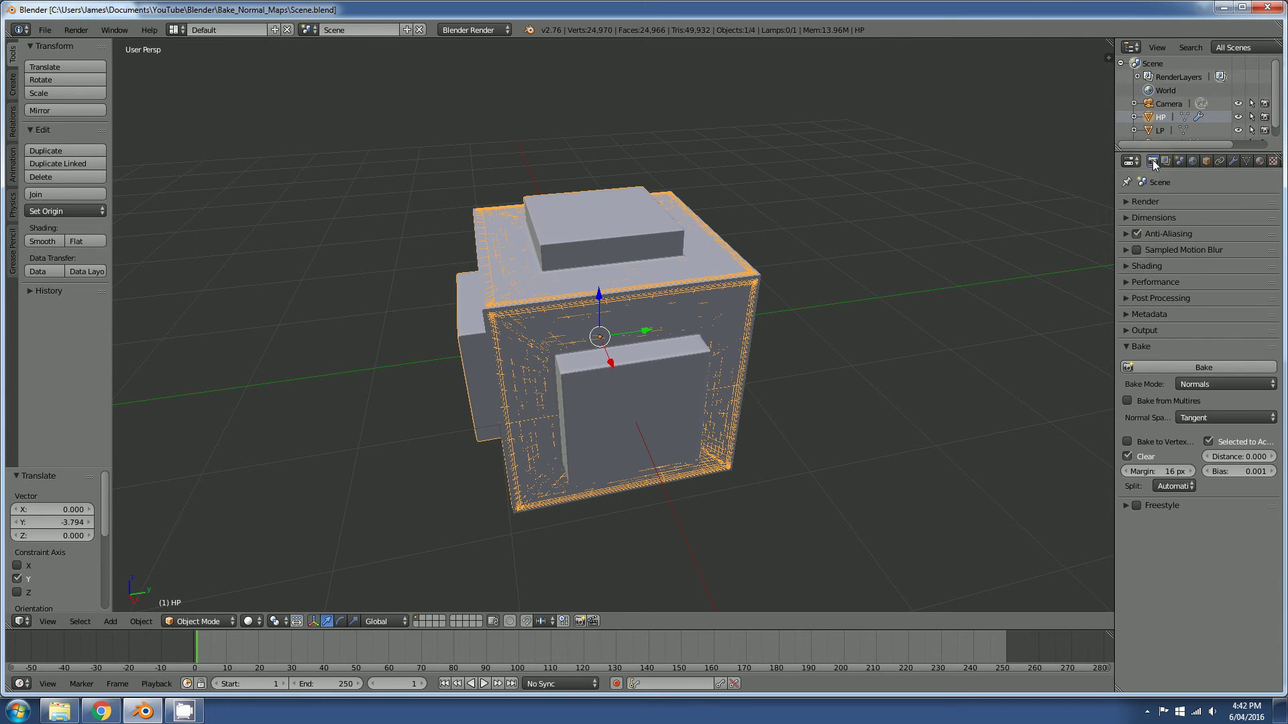
left_click(1125, 345)
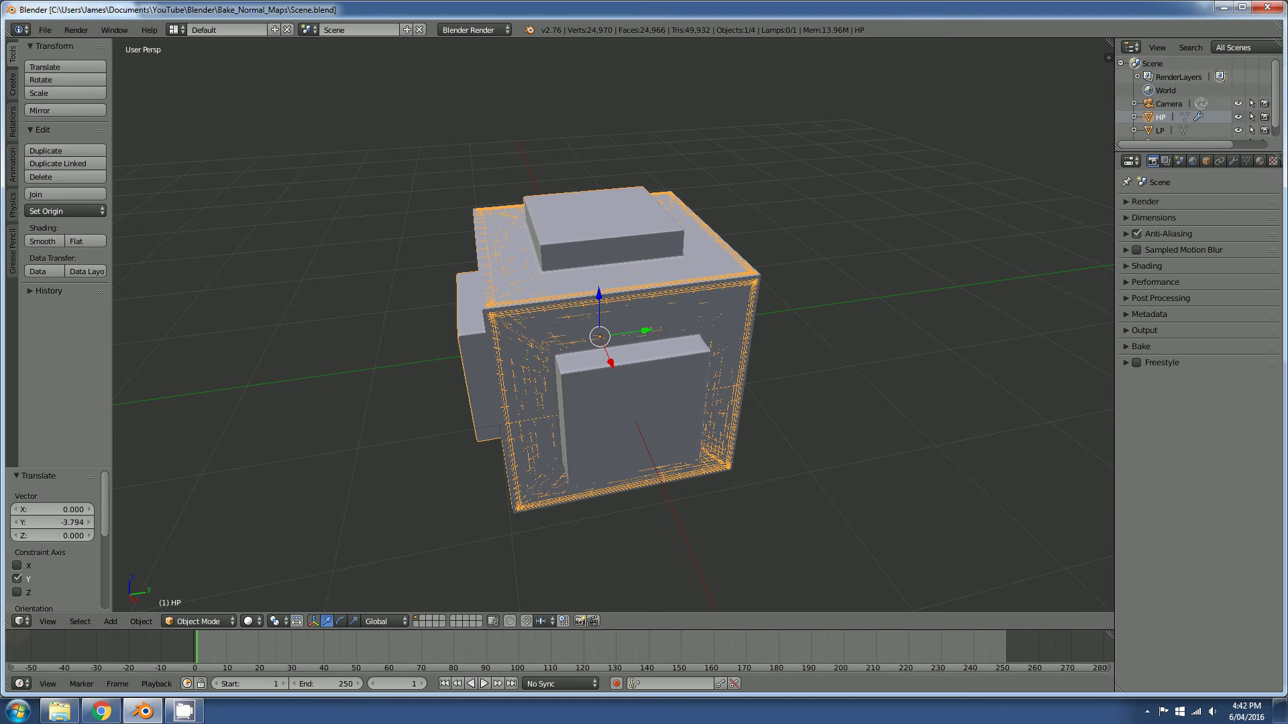
Step: Split the 3D view side by side, make LP active, and set the left half to UV/Image Editor
left_click_drag(9, 626, 588, 621)
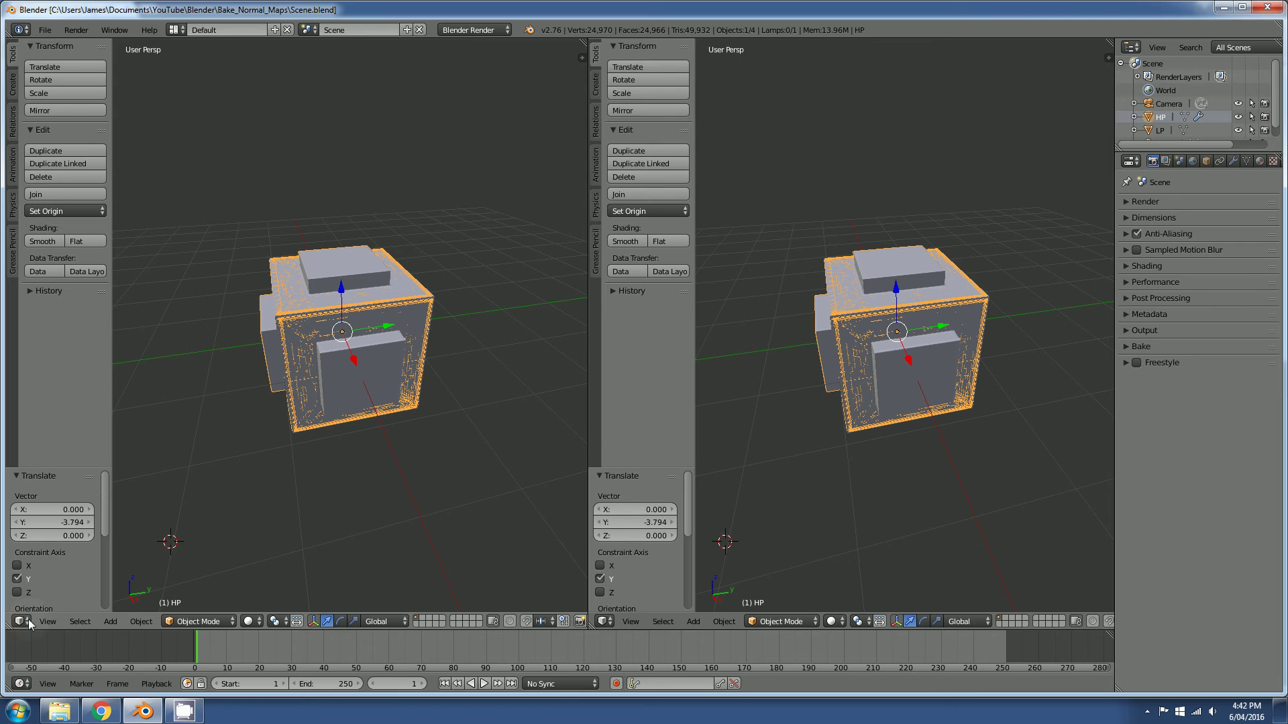
left_click(1160, 130)
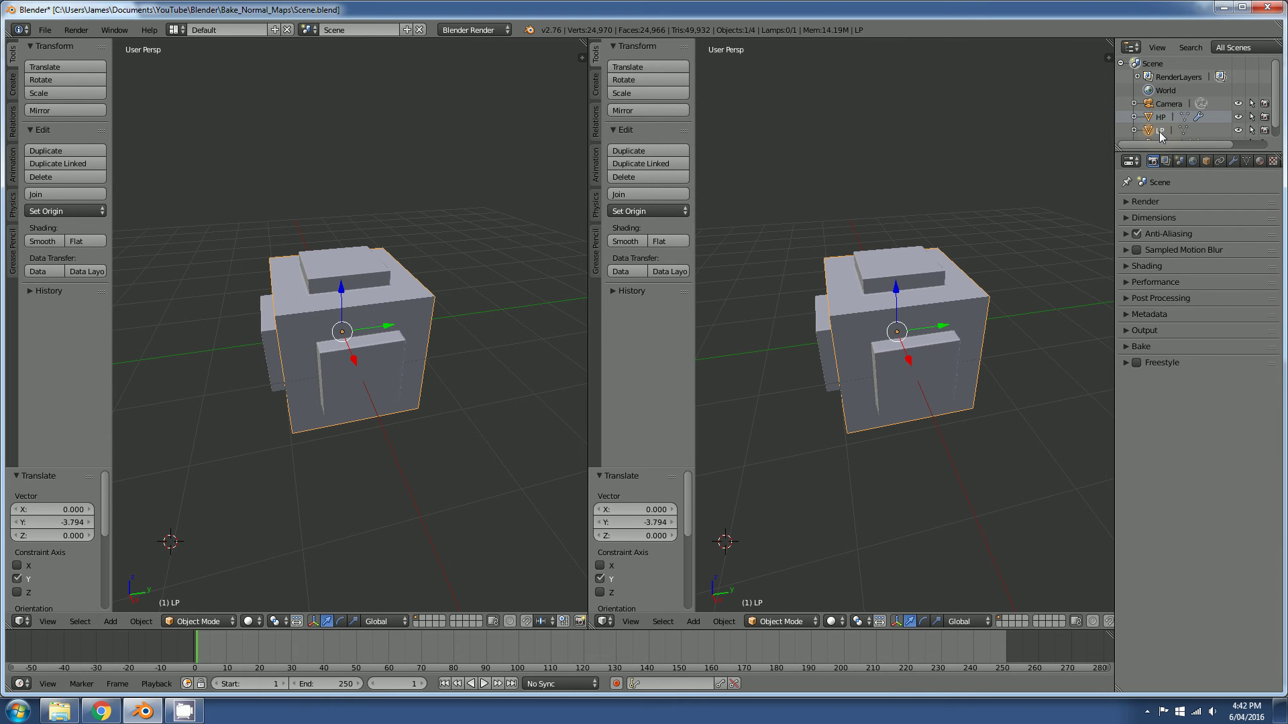
left_click(24, 621)
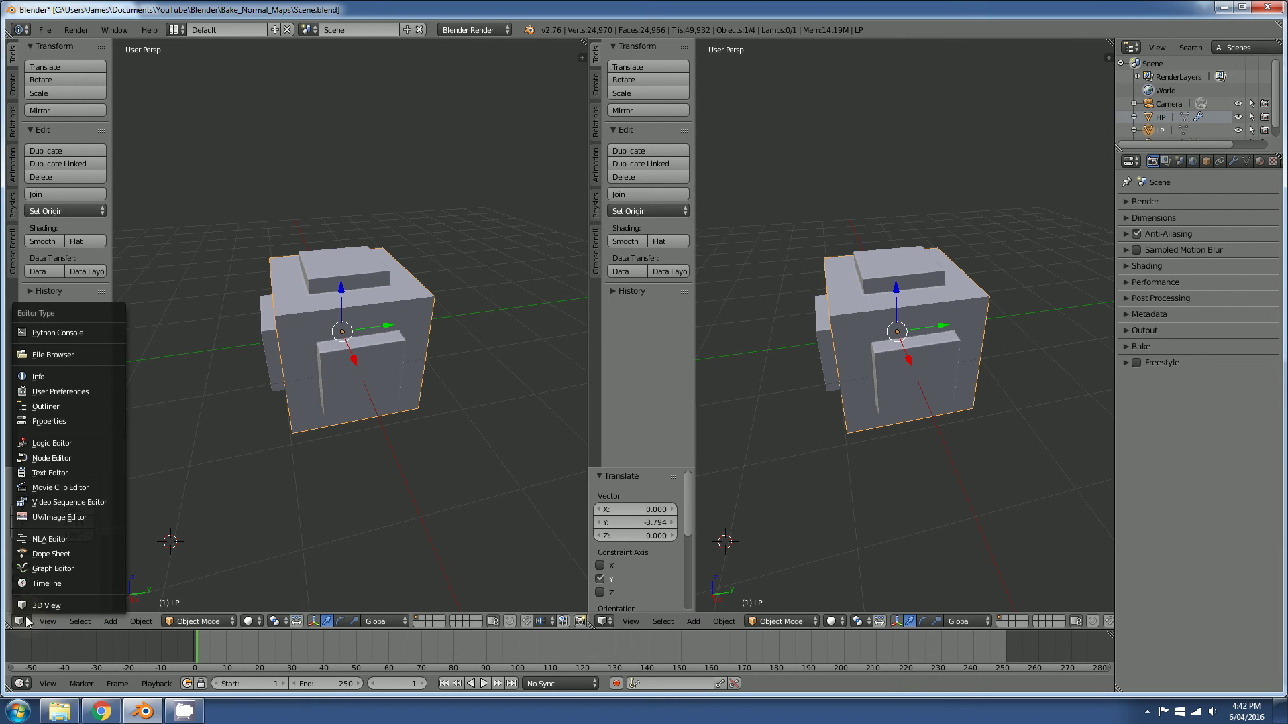
left_click(55, 517)
scroll(307, 355, "up", 3)
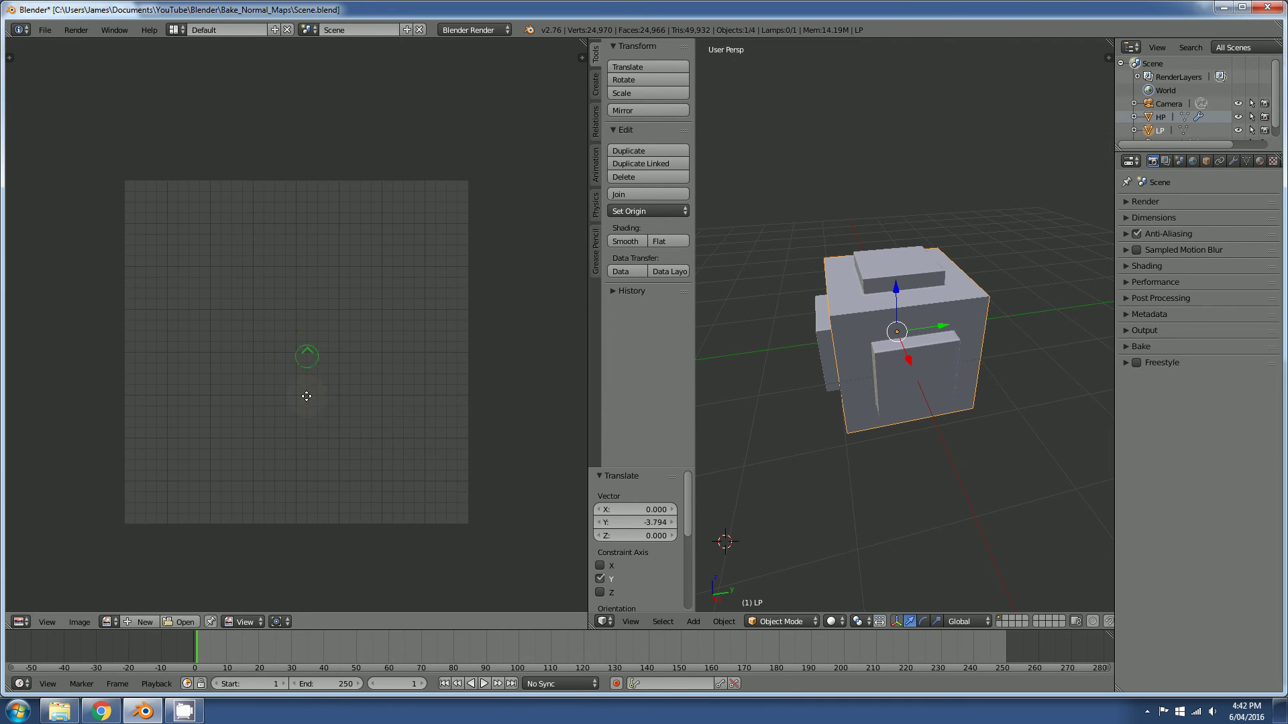
Step: Create a new 1024 × 1024 image named Normal_Map in the UV/Image Editor
left_click(130, 621)
left_click(159, 573)
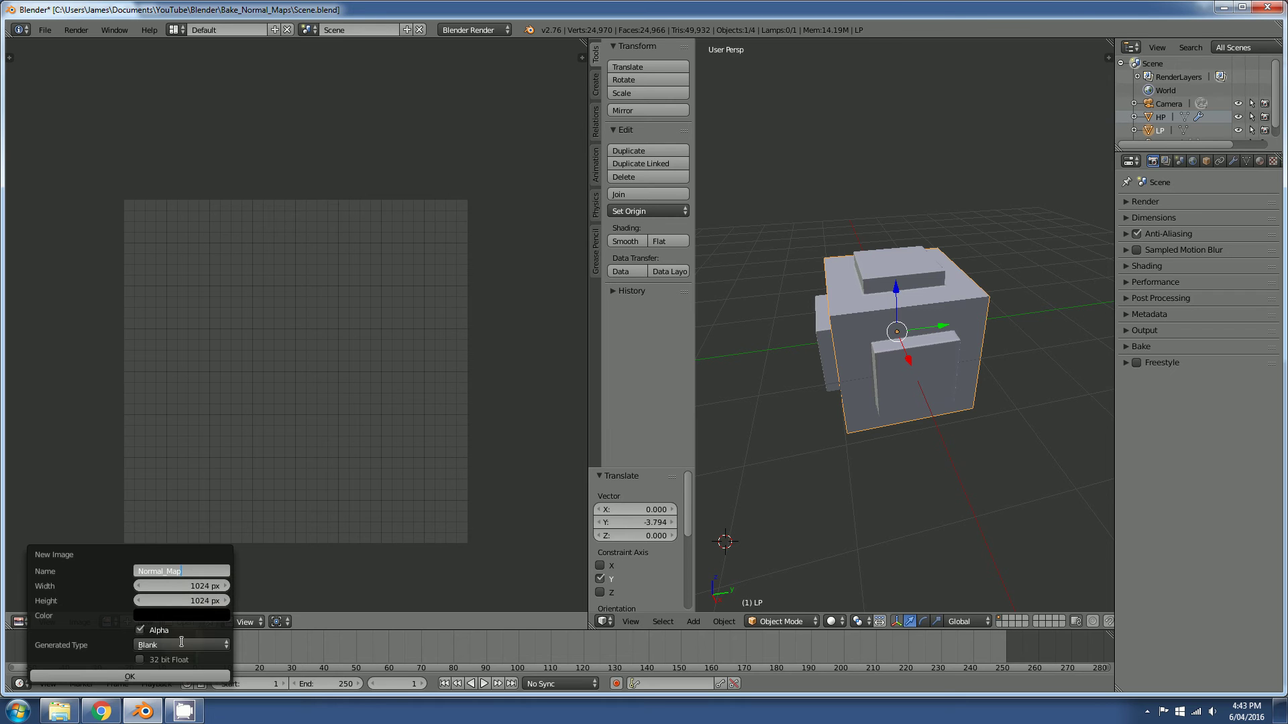
left_click(130, 676)
scroll(262, 440, "down", 4)
scroll(300, 403, "up", 1)
middle_click_drag(264, 312, 241, 344)
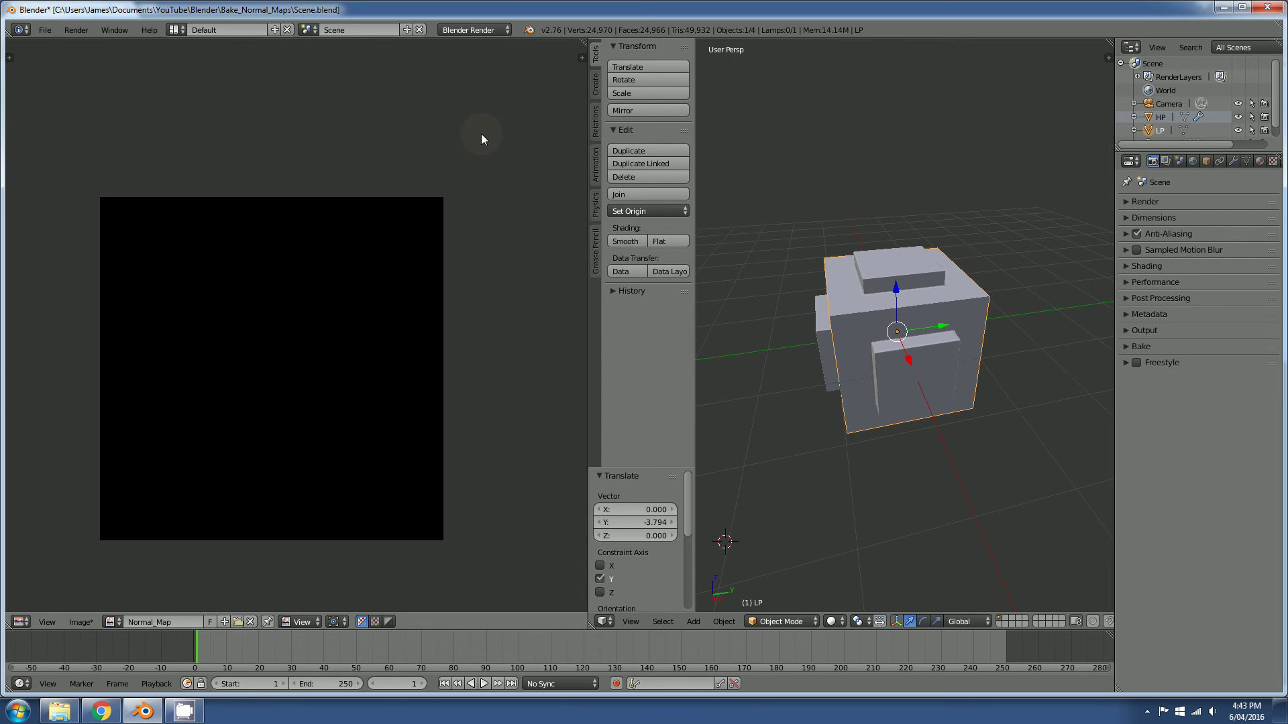
Step: Change the render engine in the Info header to Cycles Render
left_click(506, 32)
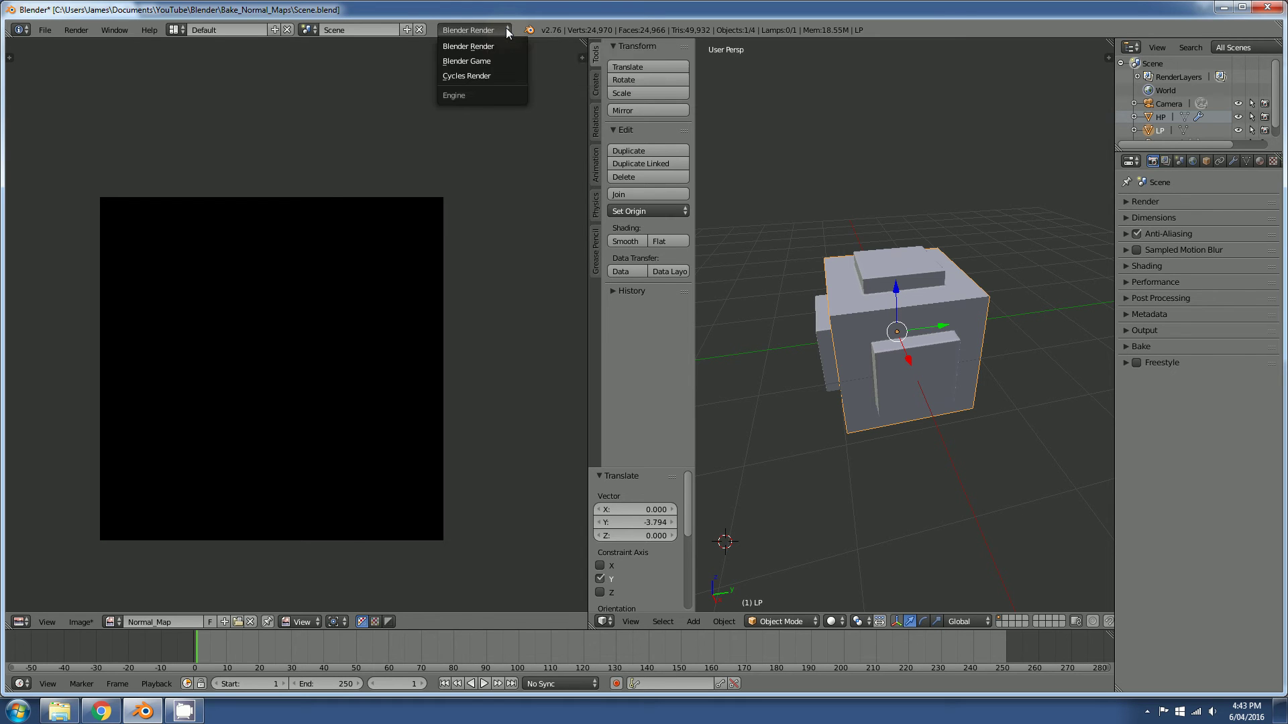
left_click(473, 77)
mouse_move(351, 320)
middle_mouse_down()
mouse_move(376, 273)
mouse_move(354, 305)
middle_mouse_up()
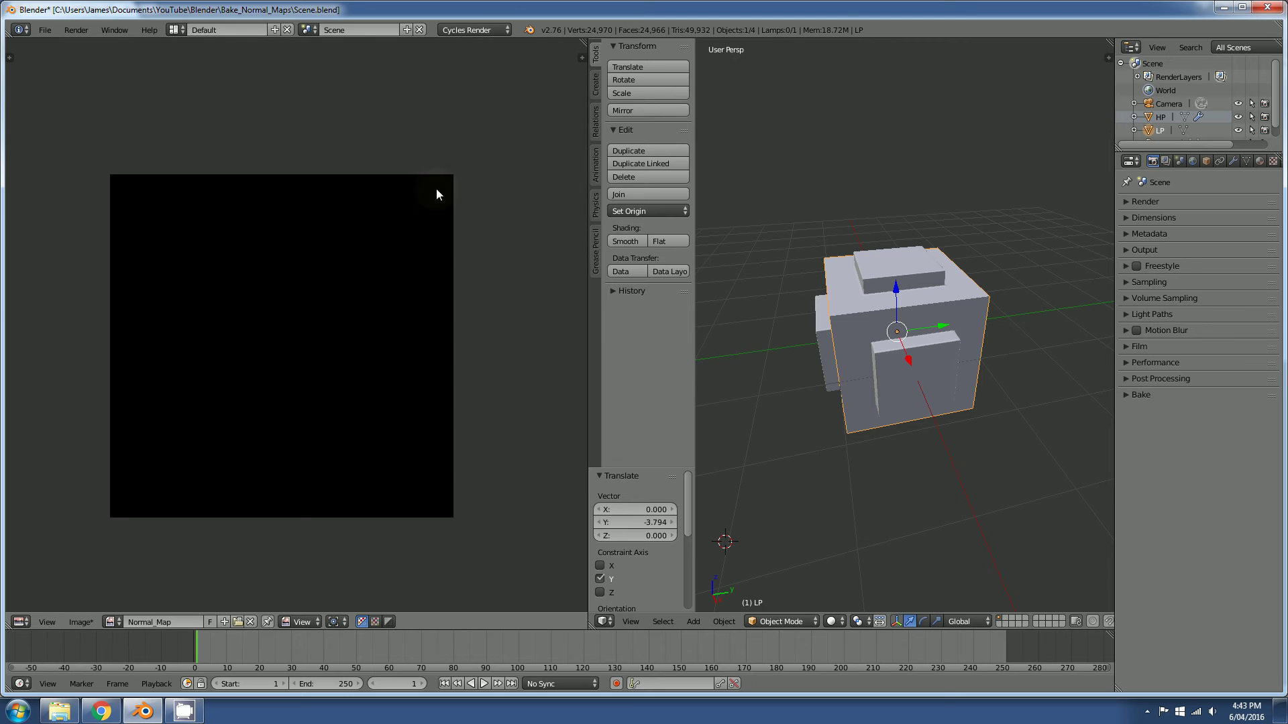
middle_click_drag(366, 346, 385, 338)
scroll(357, 384, "up", 1)
scroll(368, 352, "down", 1)
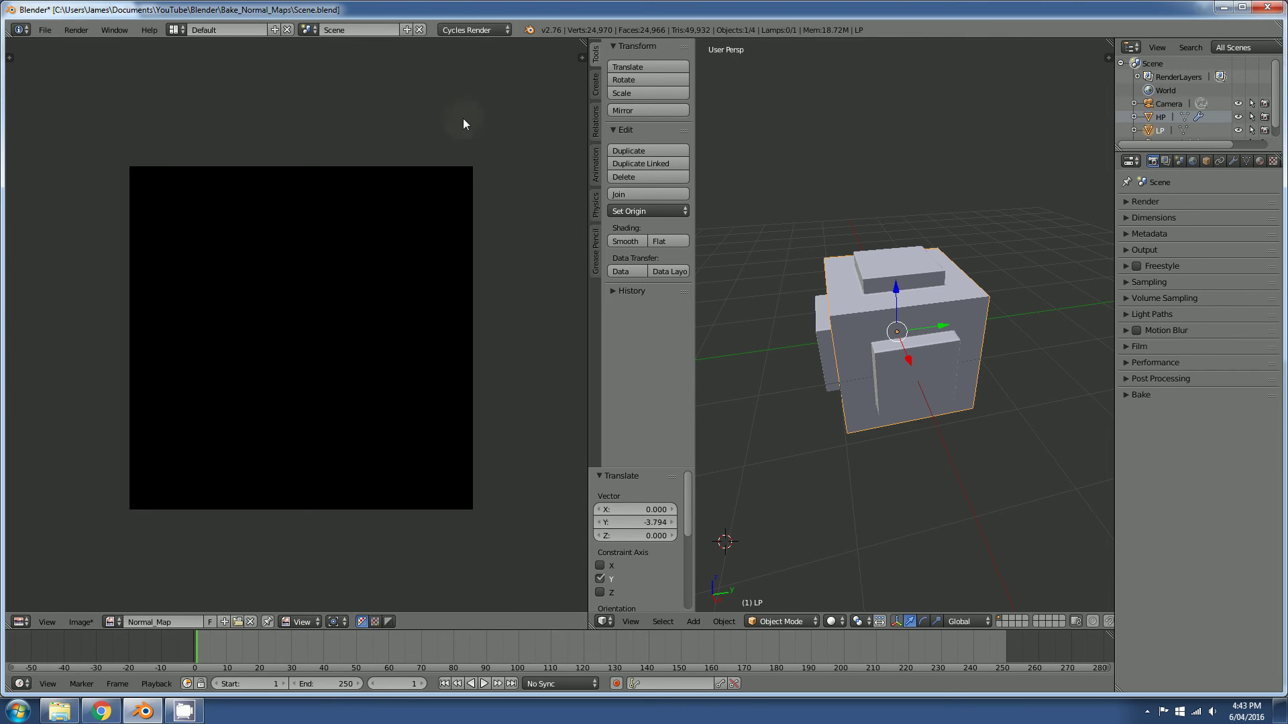
scroll(345, 352, "up", 1)
scroll(288, 430, "down", 1)
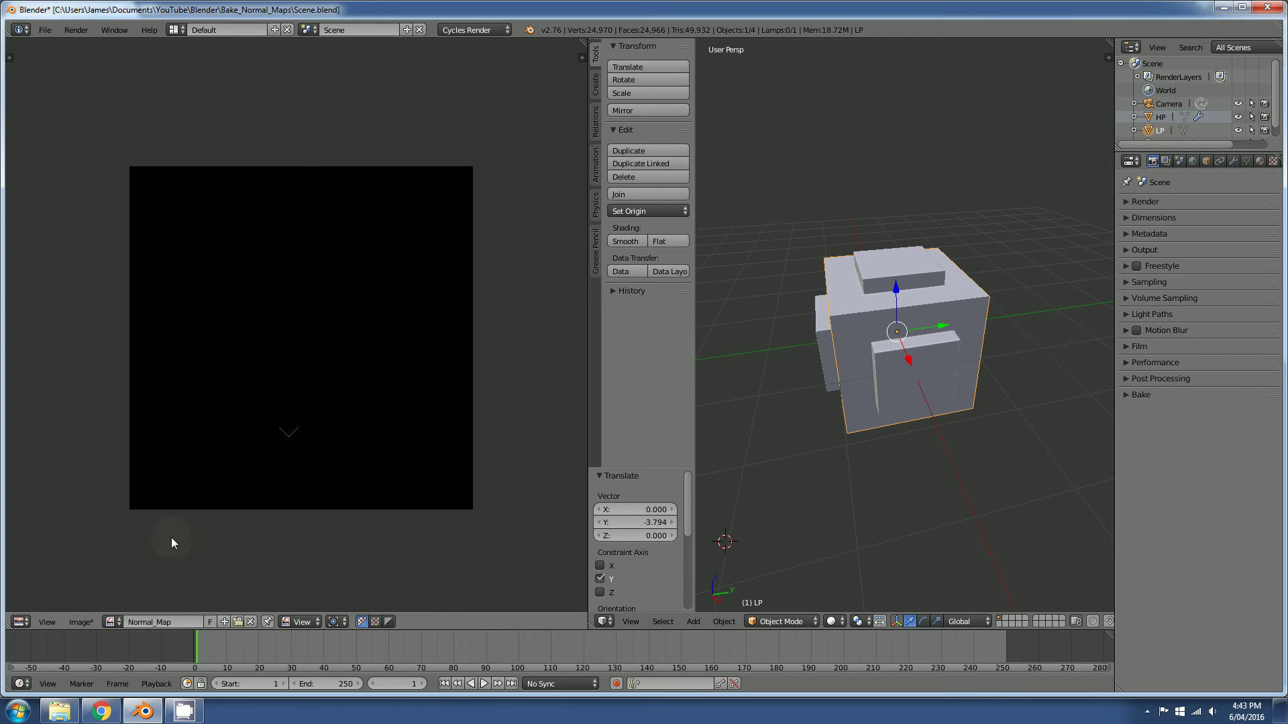
Step: Turn the left area into the Node Editor and create a new material for the LP cube
left_click(27, 625)
left_click(61, 464)
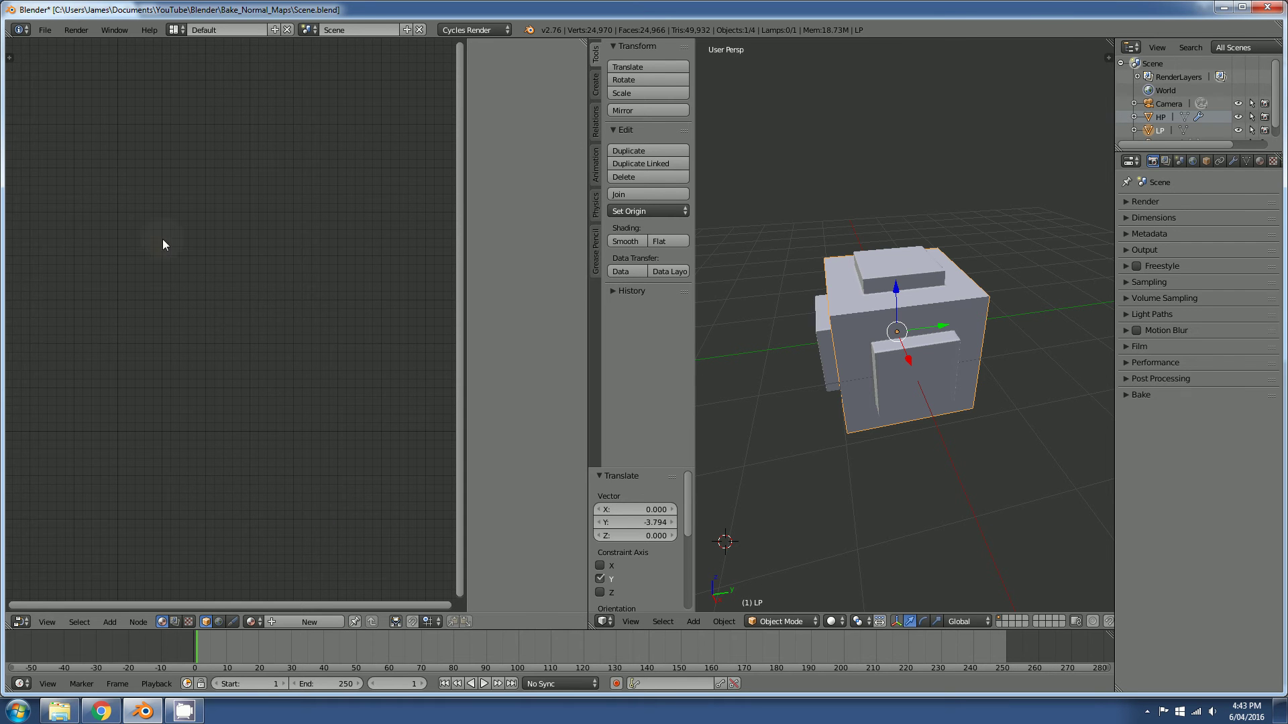
left_click(276, 621)
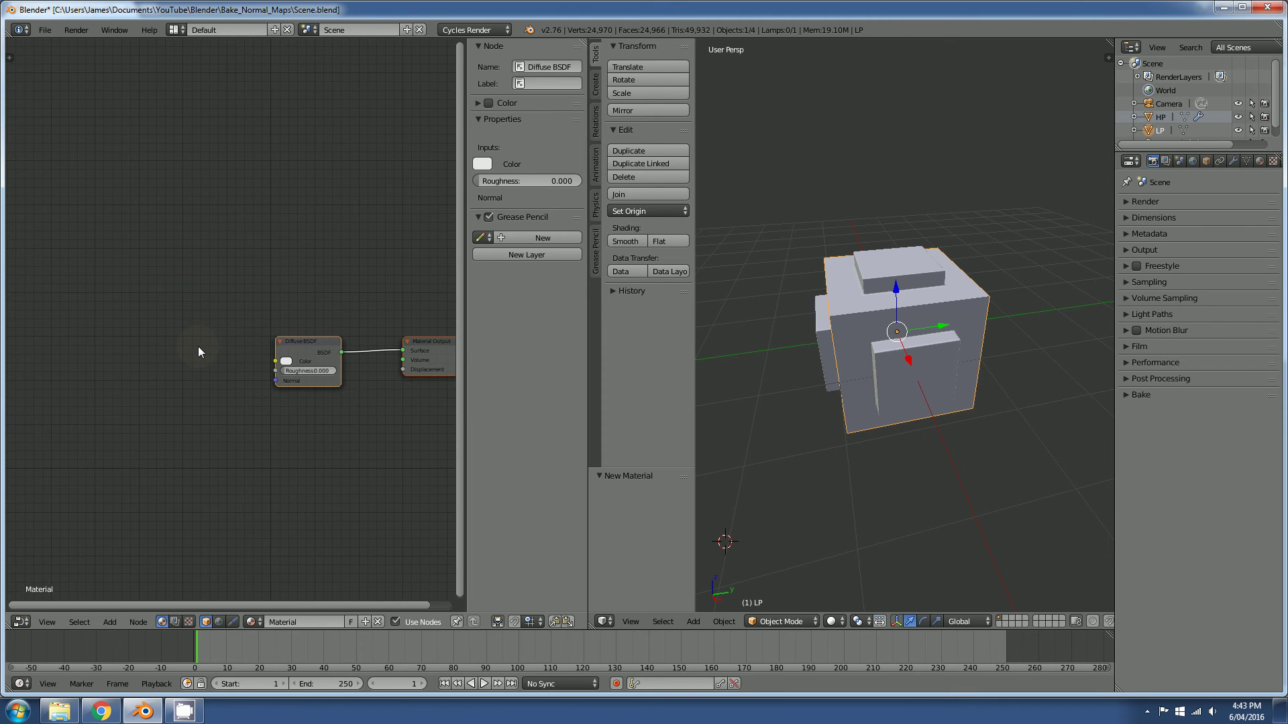
Step: Add an Image Texture node and place it left of the Diffuse BSDF shader
key("shift+a")
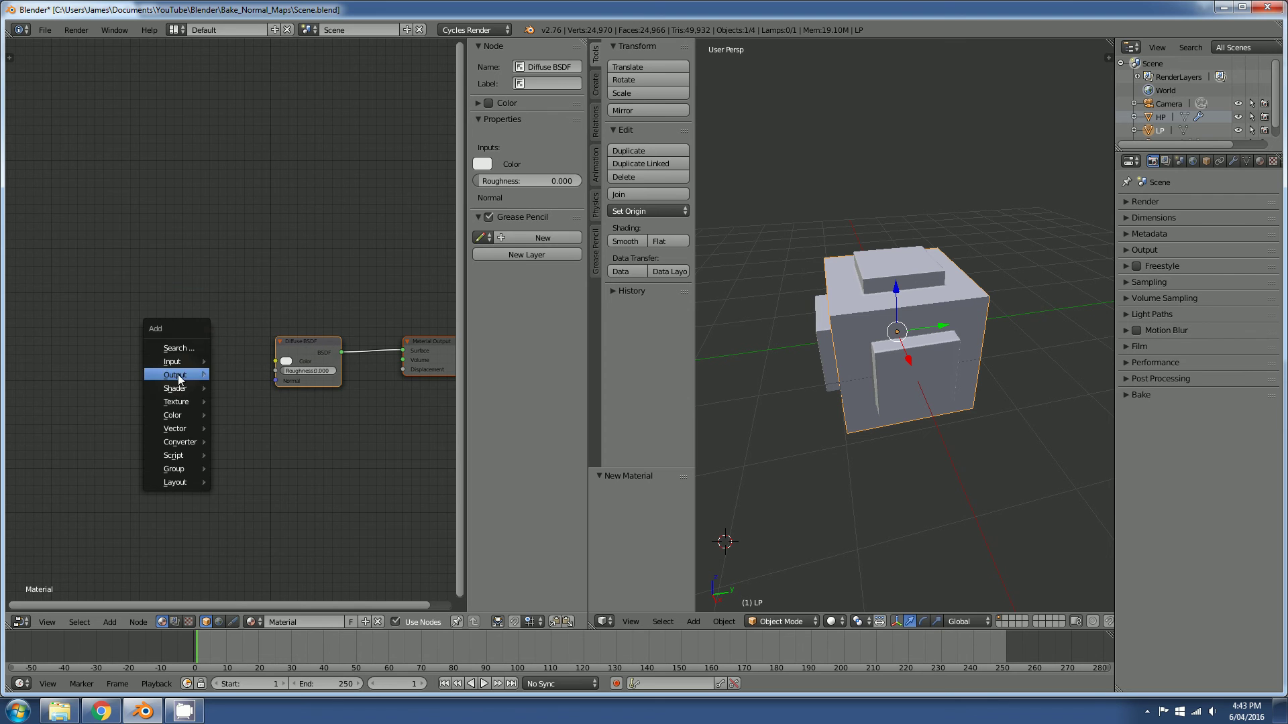
mouse_move(172, 405)
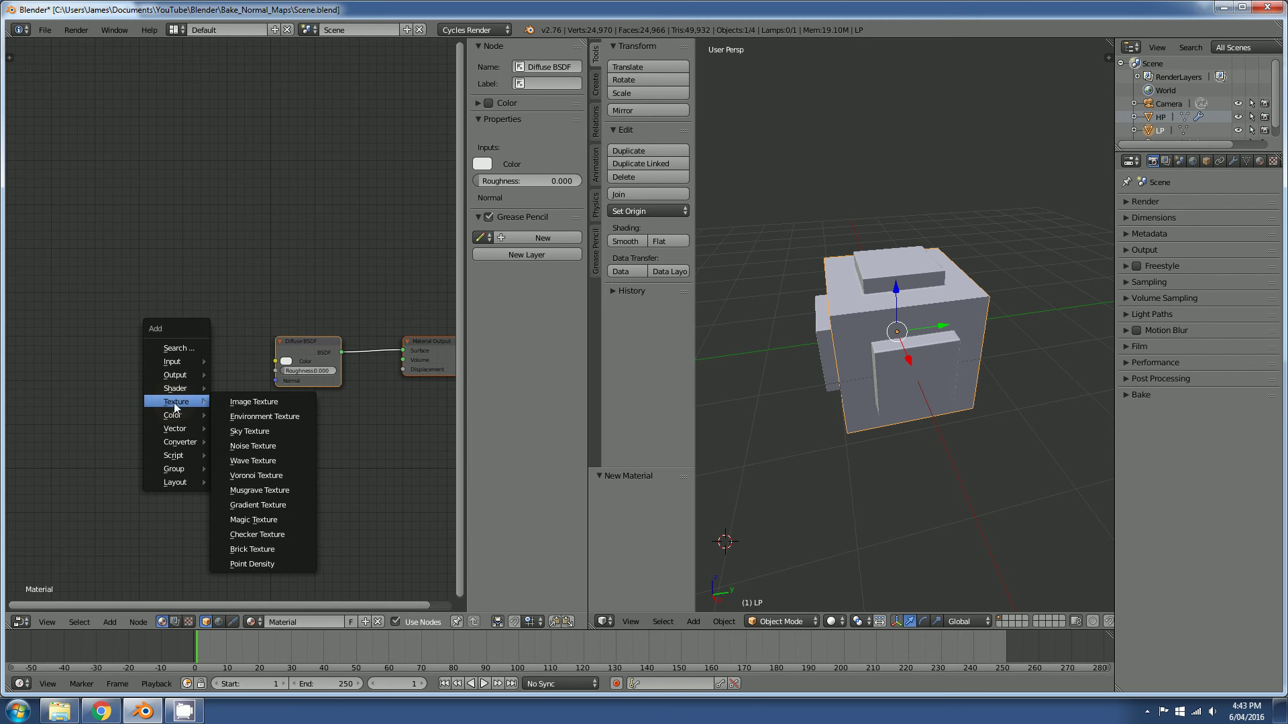
left_click(246, 401)
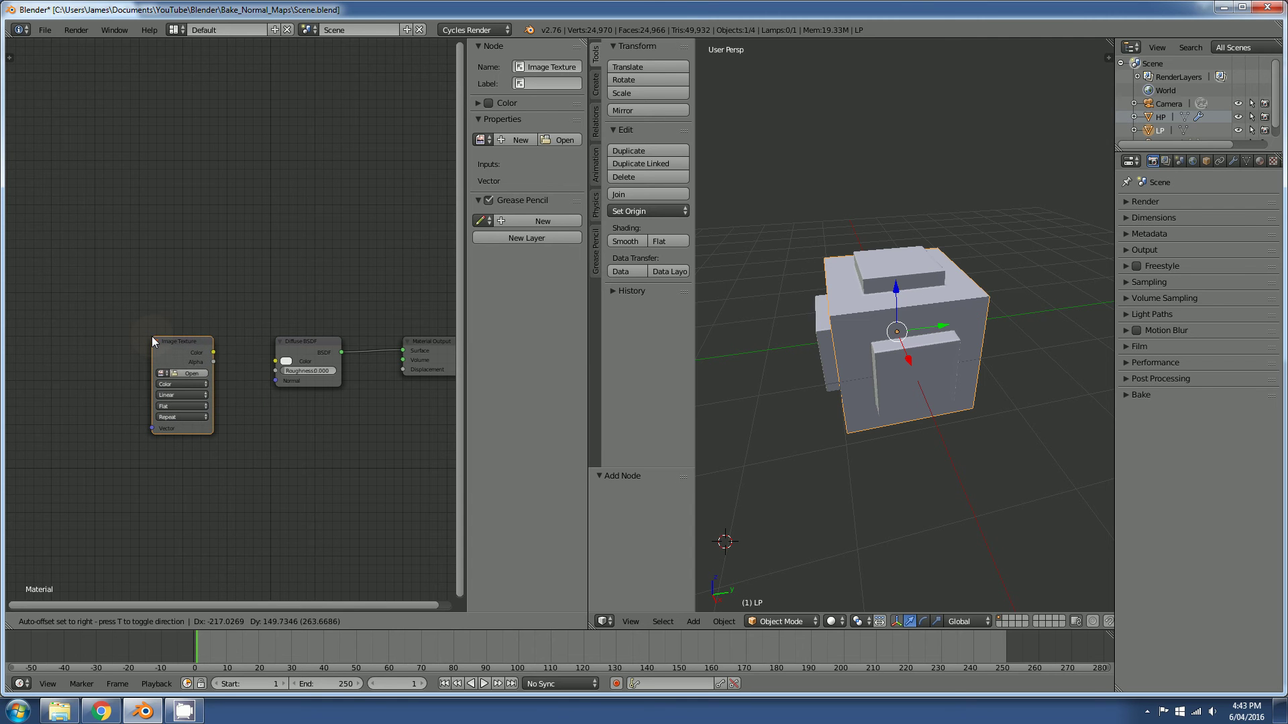
left_click(152, 329)
Step: Assign the Normal_Map image to the Image Texture node from its image browser
scroll(143, 368, "up", 3)
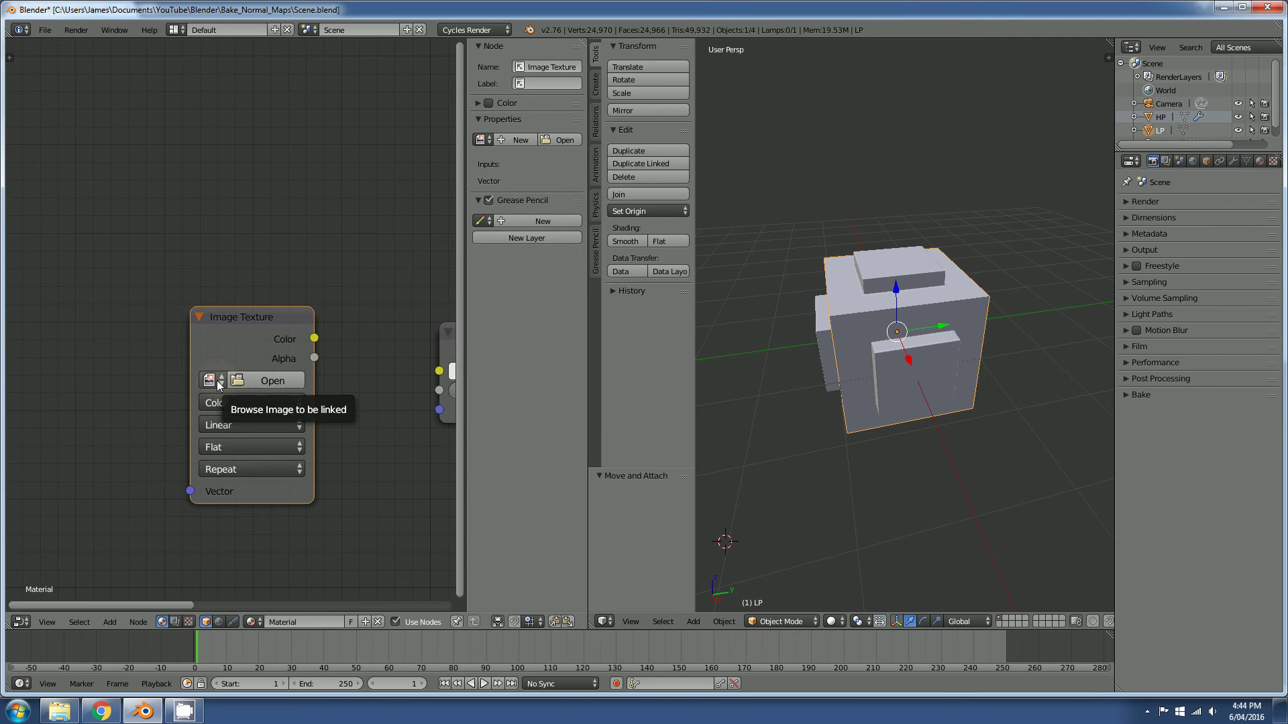
left_click(214, 381)
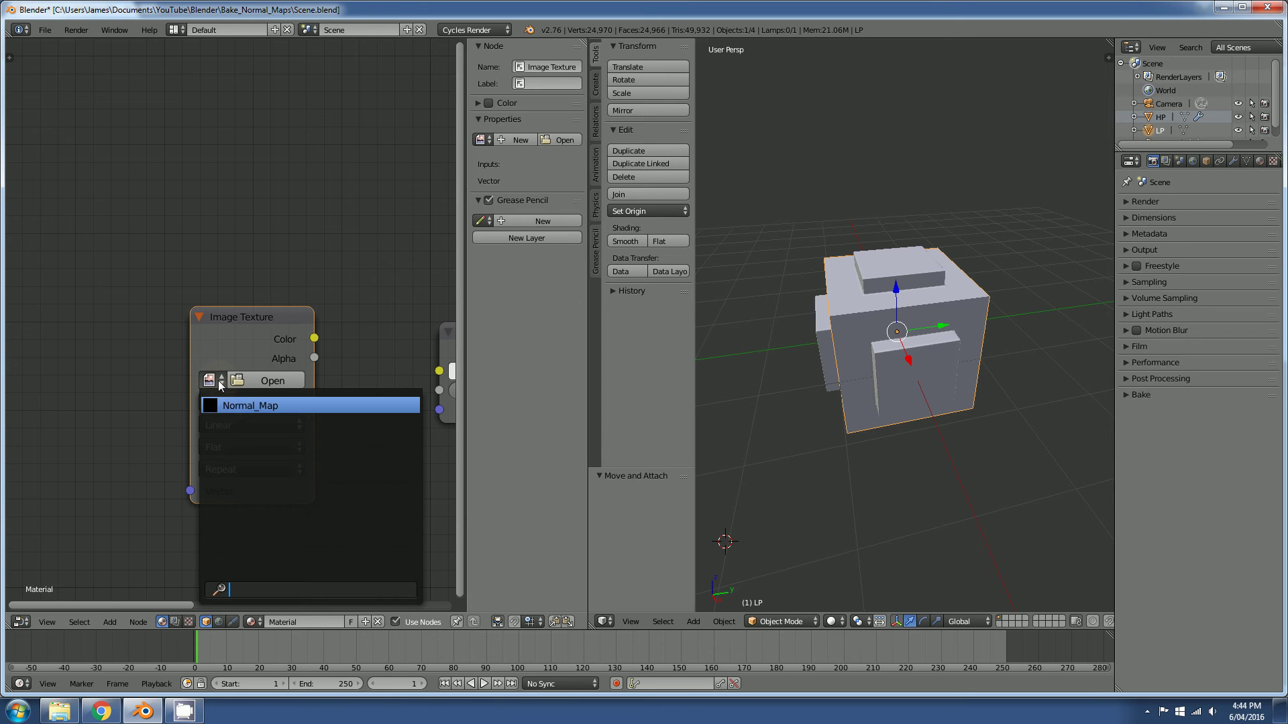
left_click(233, 406)
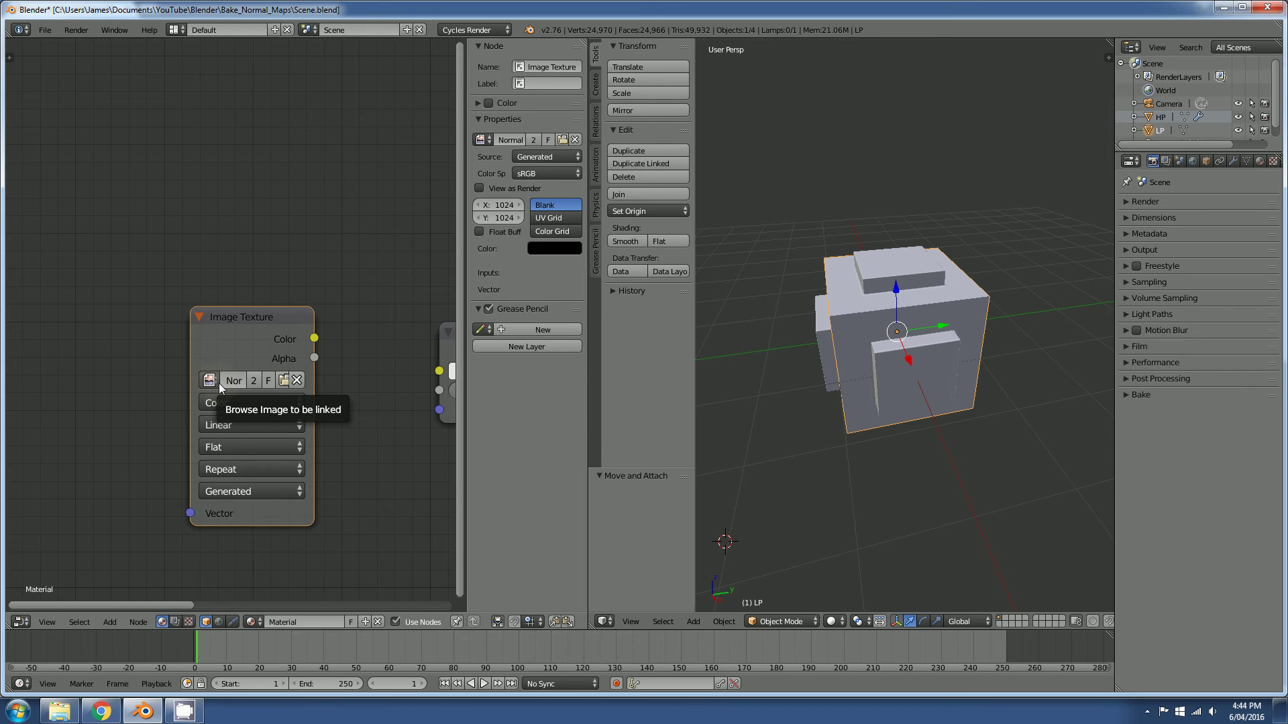
left_click(213, 382)
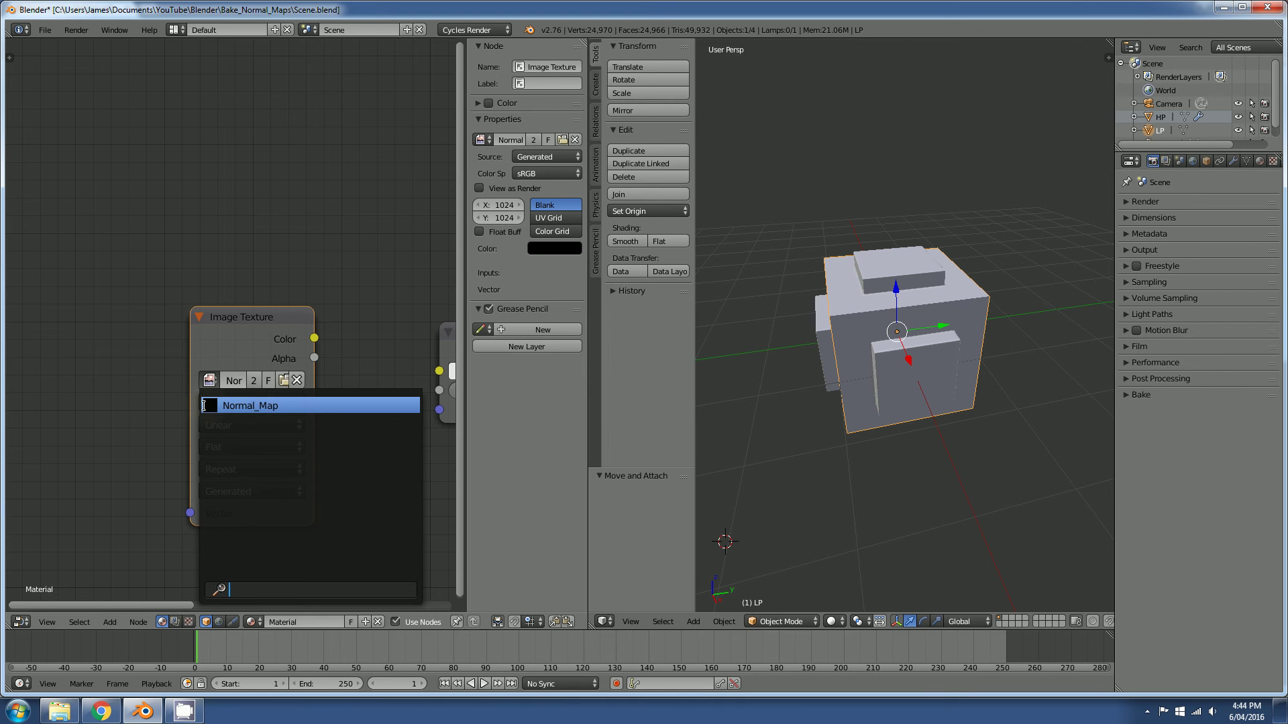
scroll(176, 439, "down", 2)
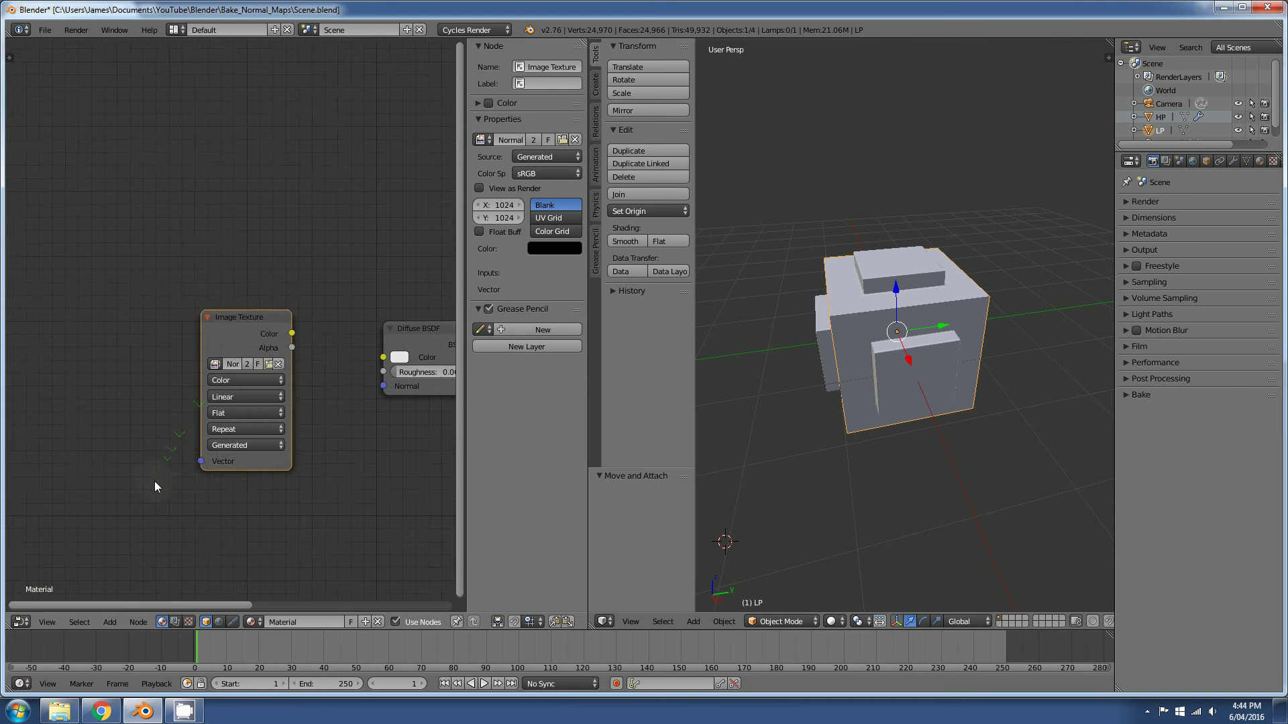
Step: Switch the left area back to the UV/Image Editor and orbit the 3D view to the cube's left side
left_click(21, 622)
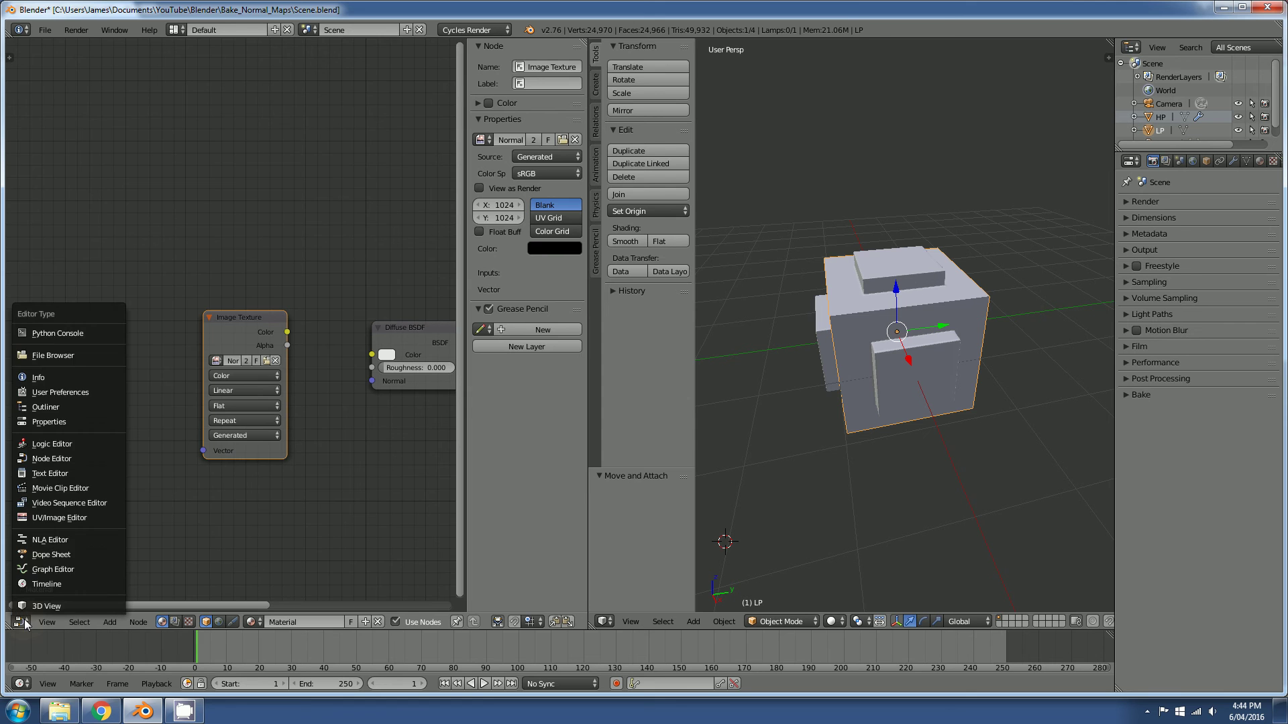
left_click(53, 518)
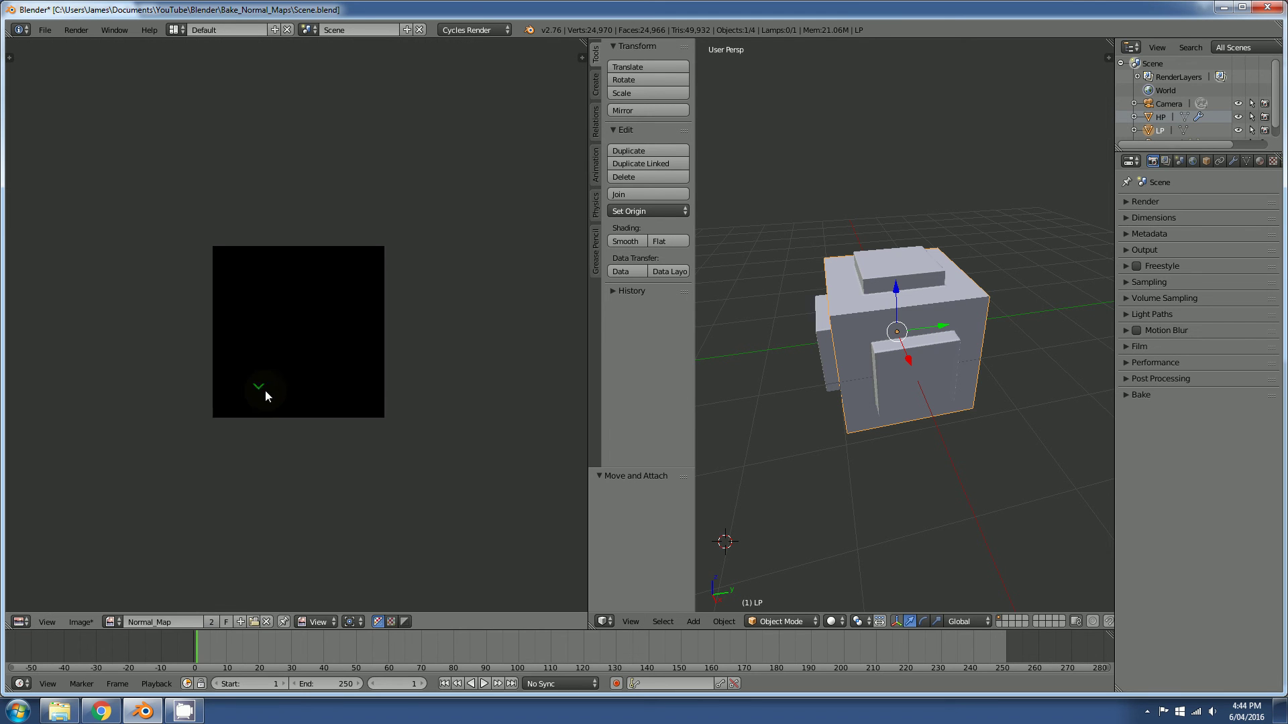
scroll(265, 390, "up", 2)
middle_click_drag(339, 373, 316, 407)
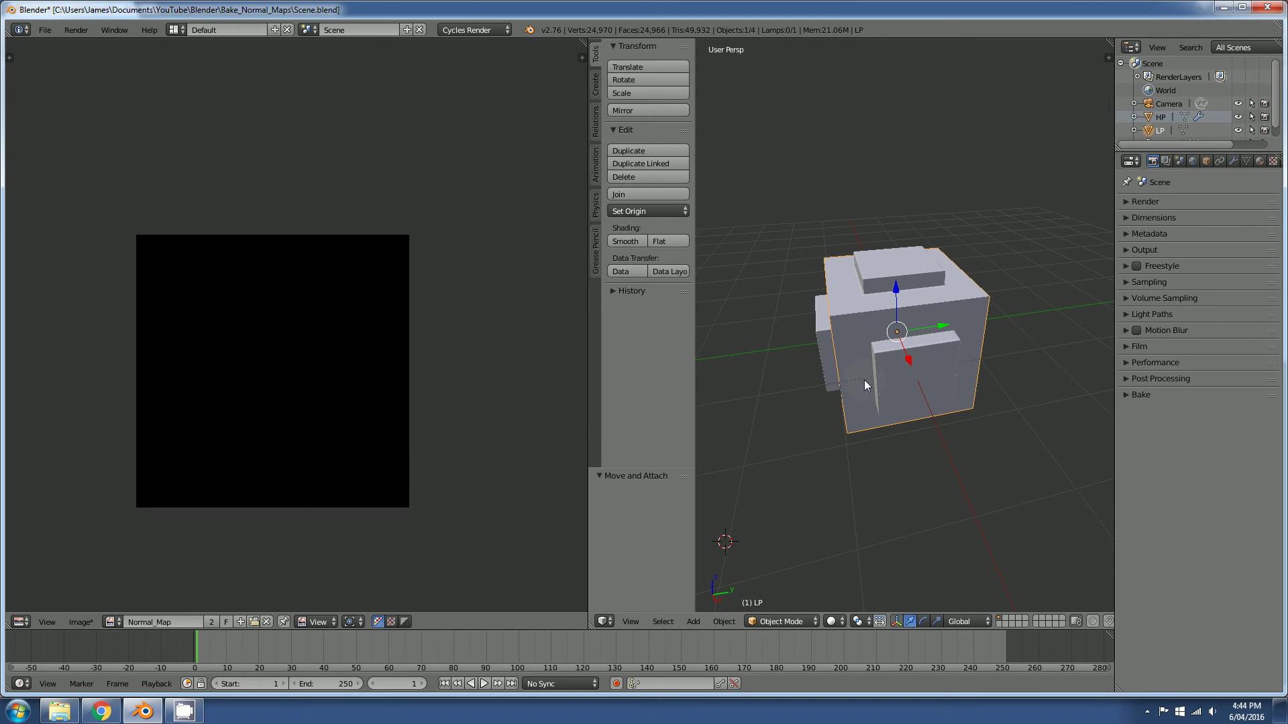
scroll(863, 380, "up", 2)
middle_click_drag(864, 379, 919, 363)
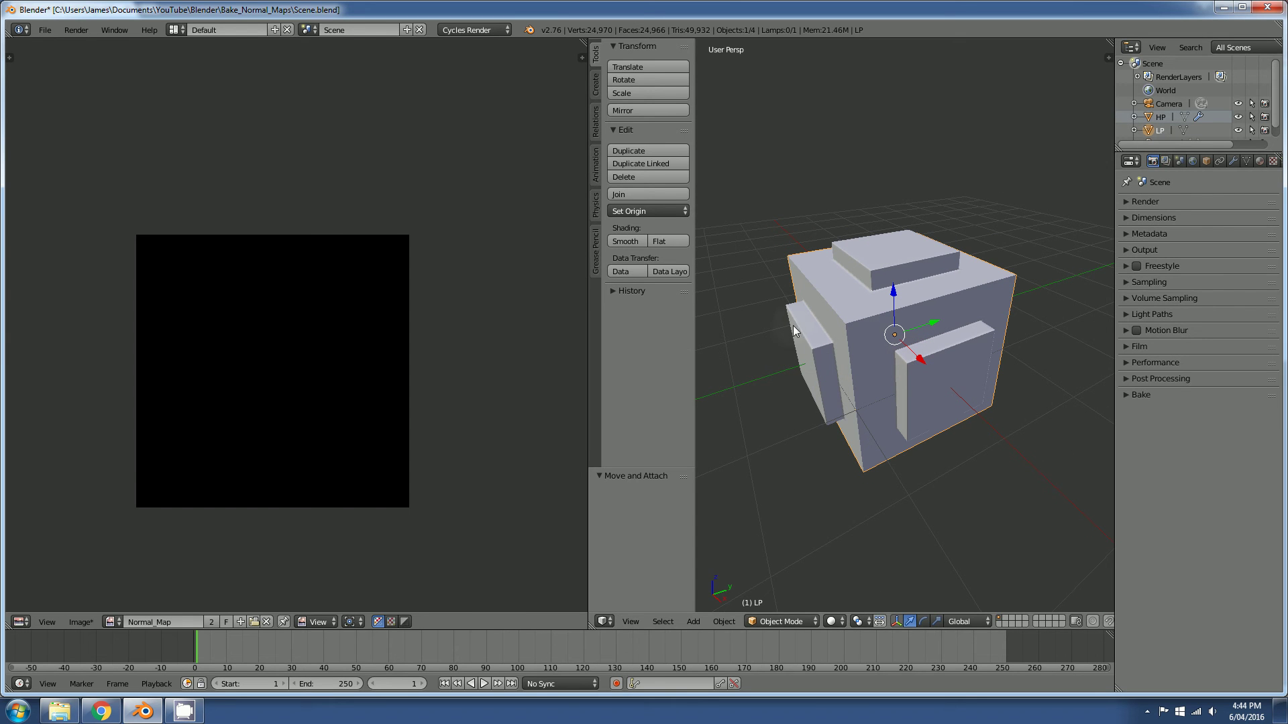
scroll(806, 328, "up", 3)
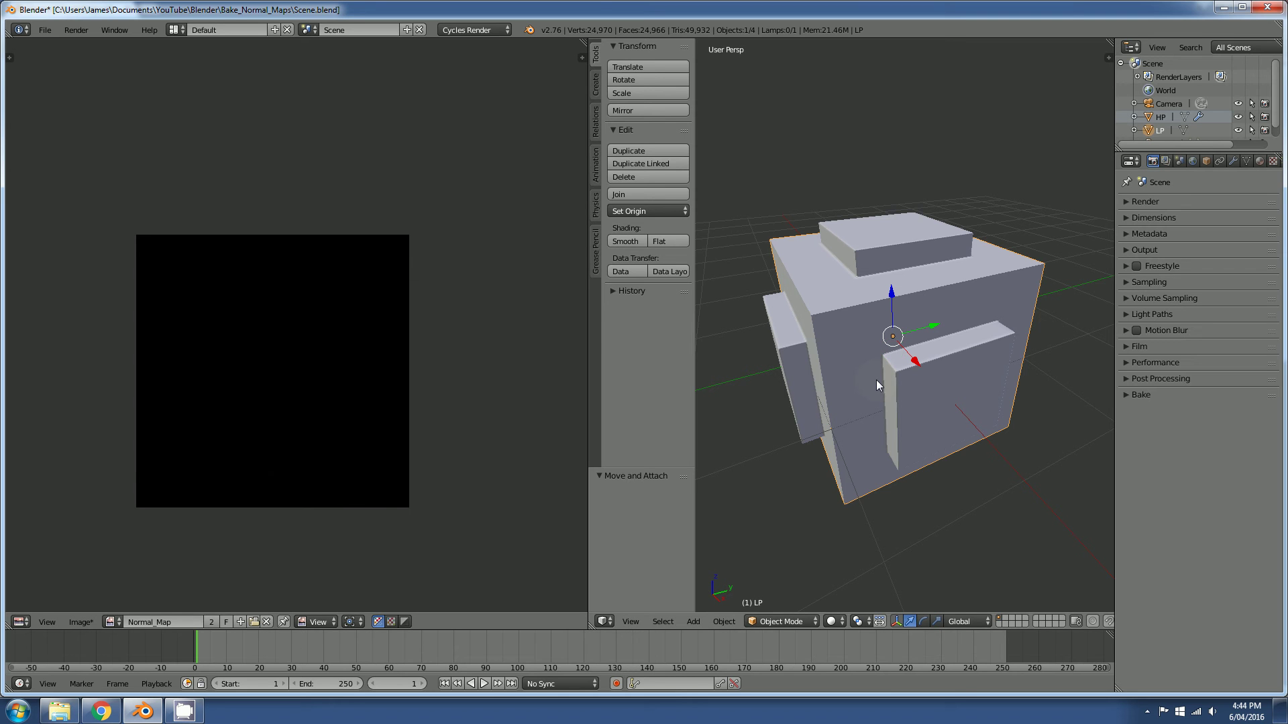
Step: Switch LP into Edit Mode and select all its faces to display the six-square UV layout
left_click(806, 621)
left_click(793, 593)
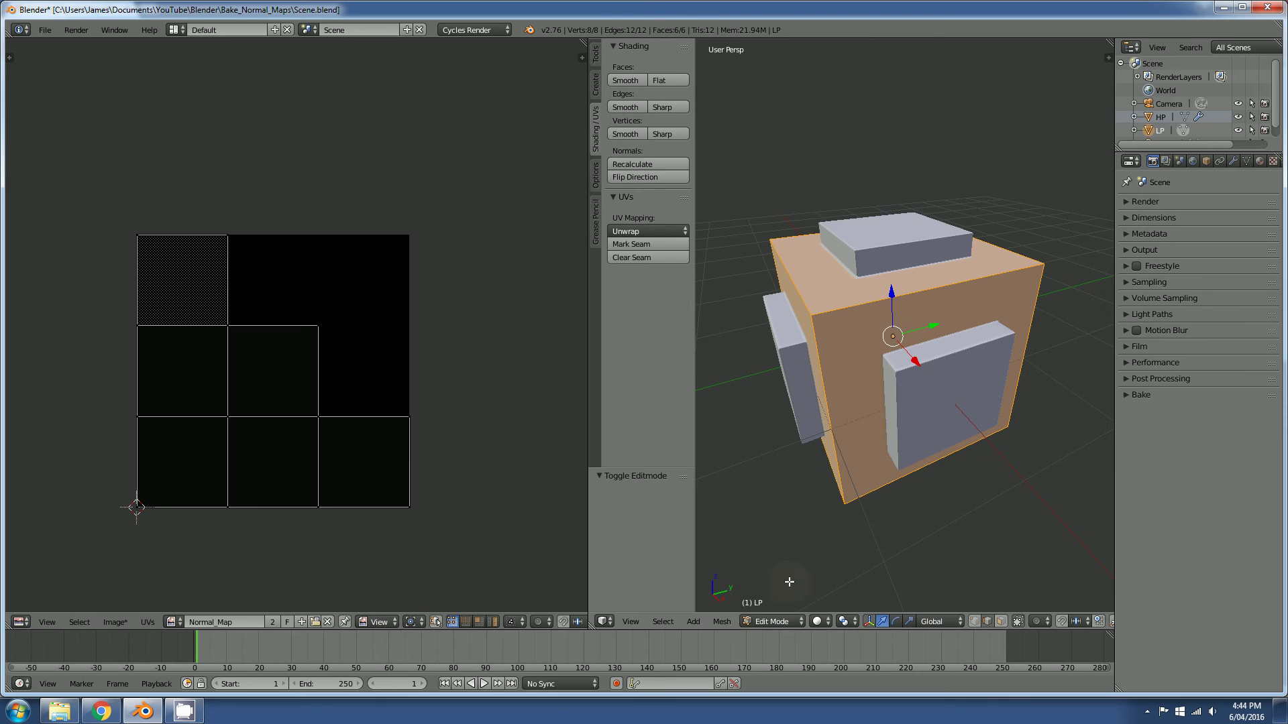
scroll(210, 440, "up", 1)
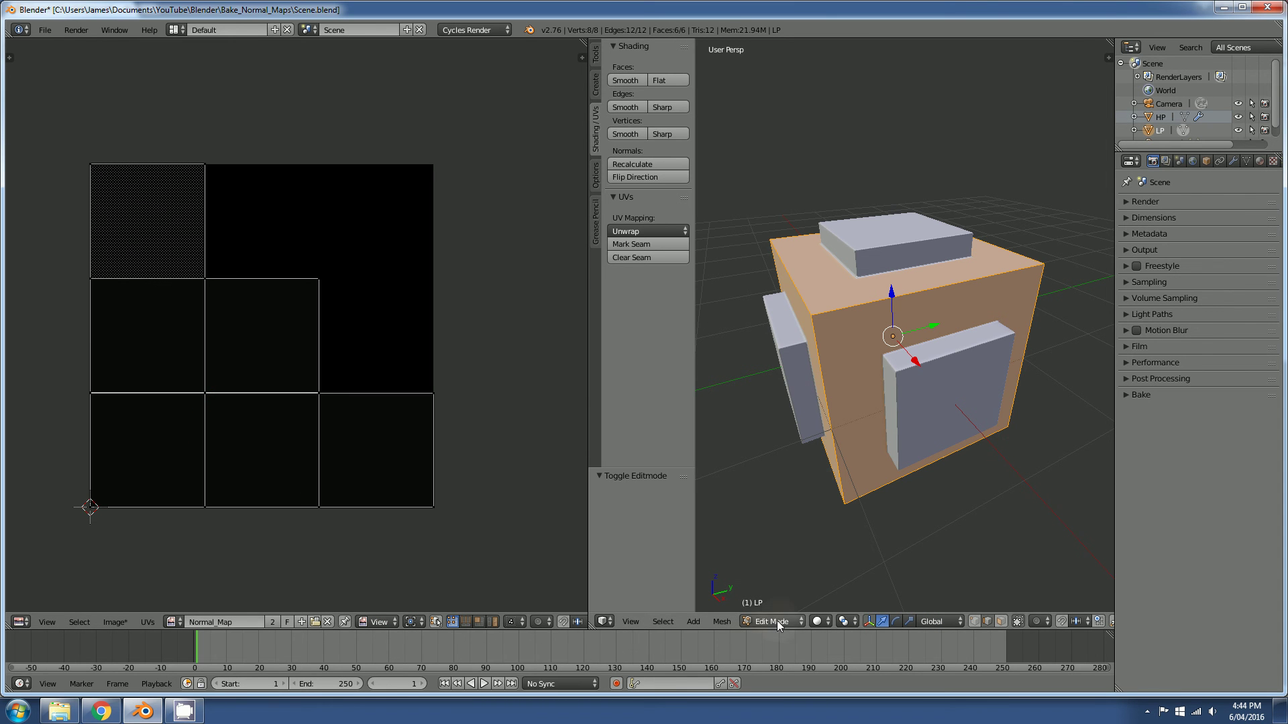
middle_click_drag(889, 413, 929, 382)
key("a")
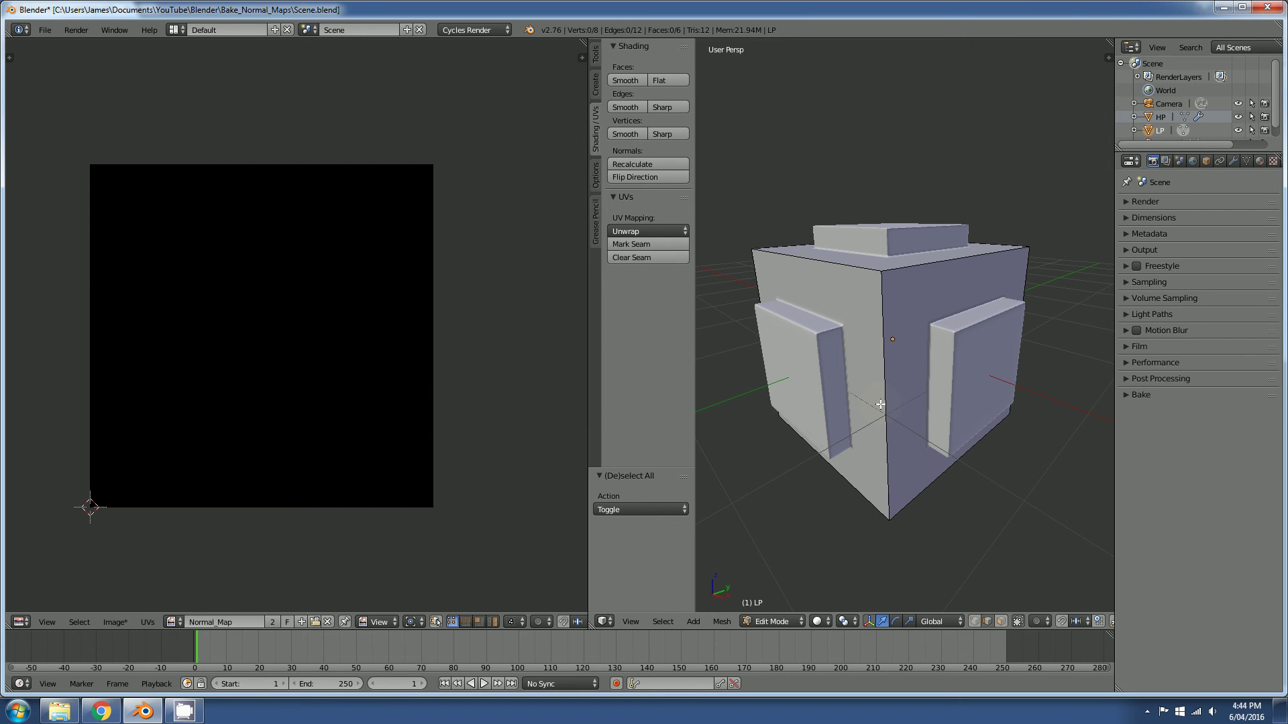
key("a")
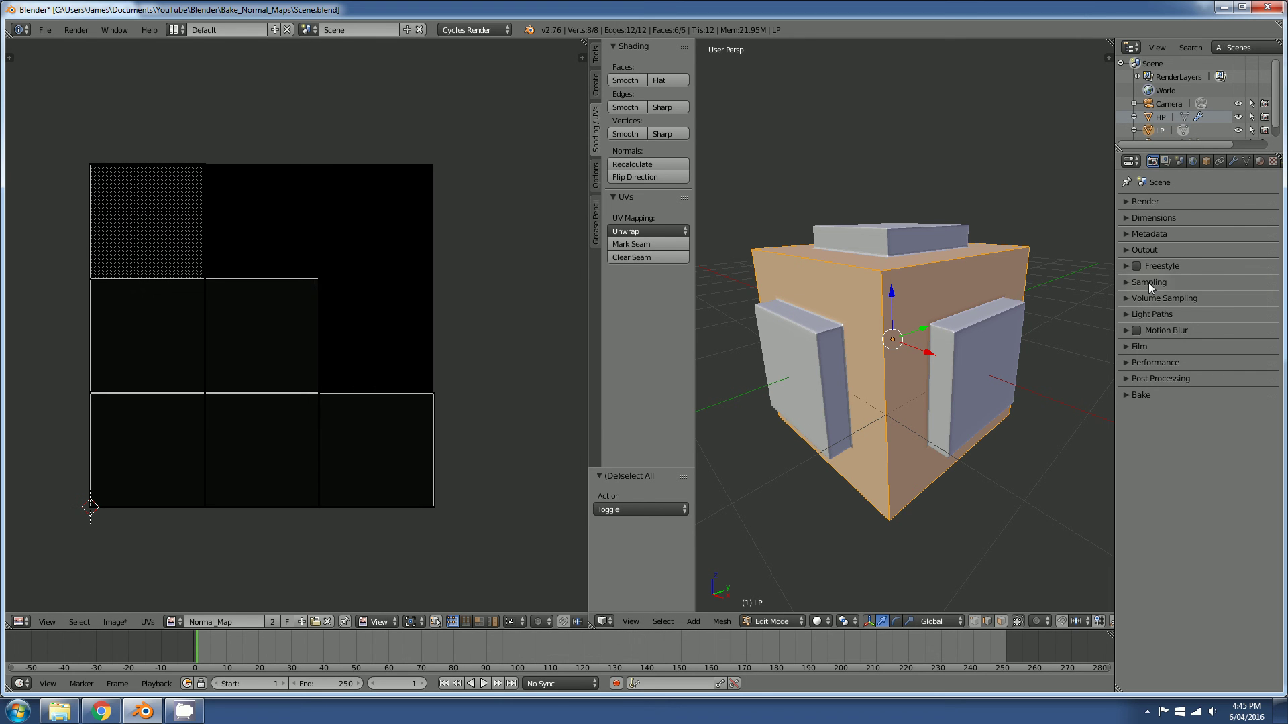
Step: Expand the Bake panel and keep Normal as the bake type, with Tangent space and 16 px margin
left_click(1128, 397)
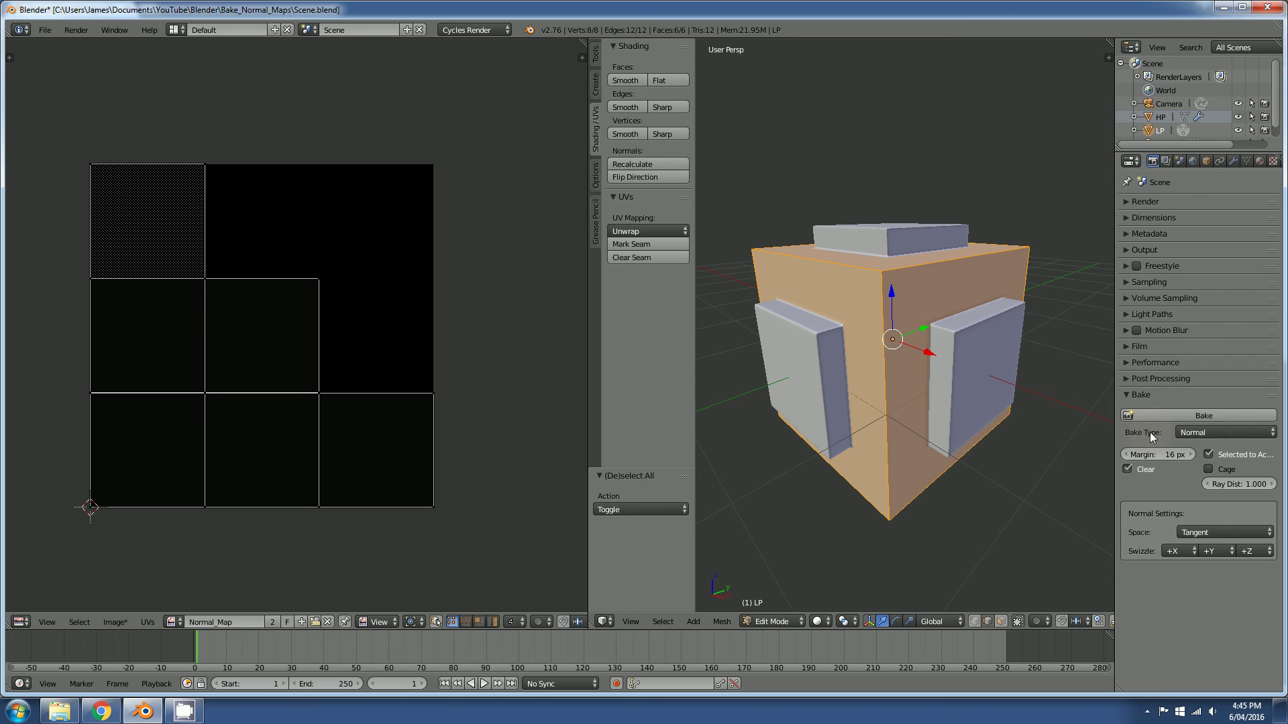
left_click(1218, 432)
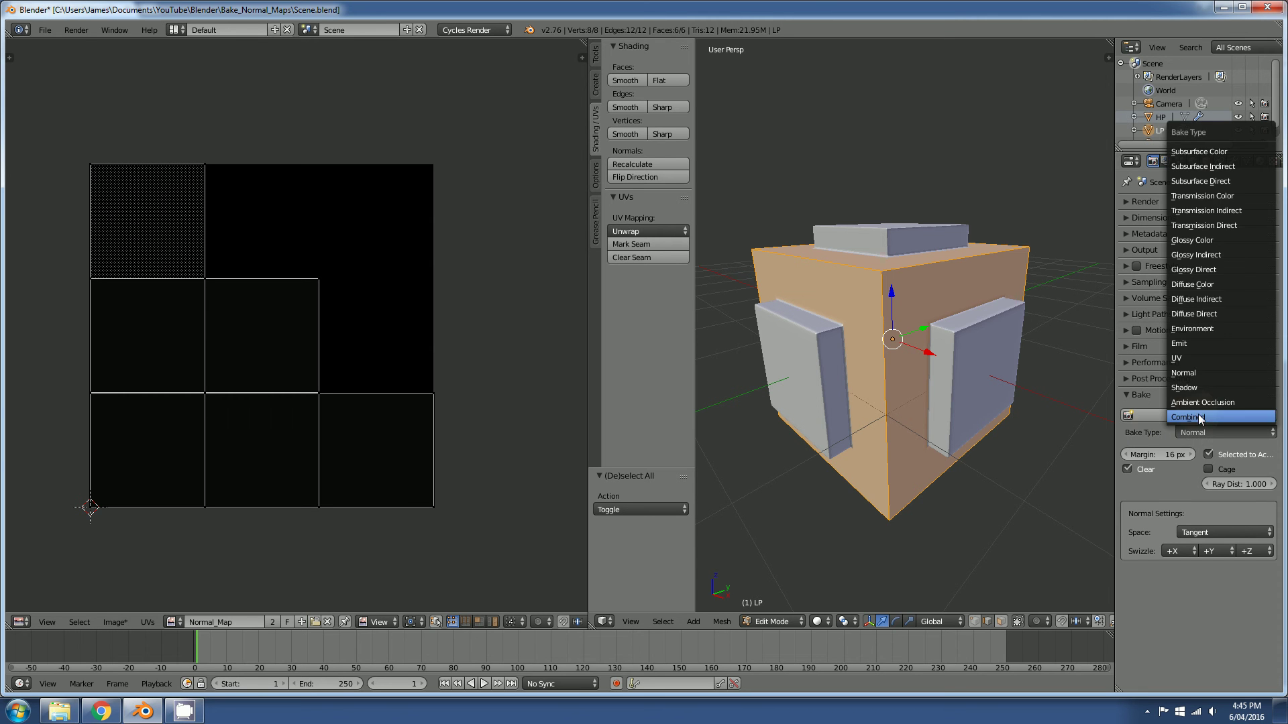
left_click(1184, 373)
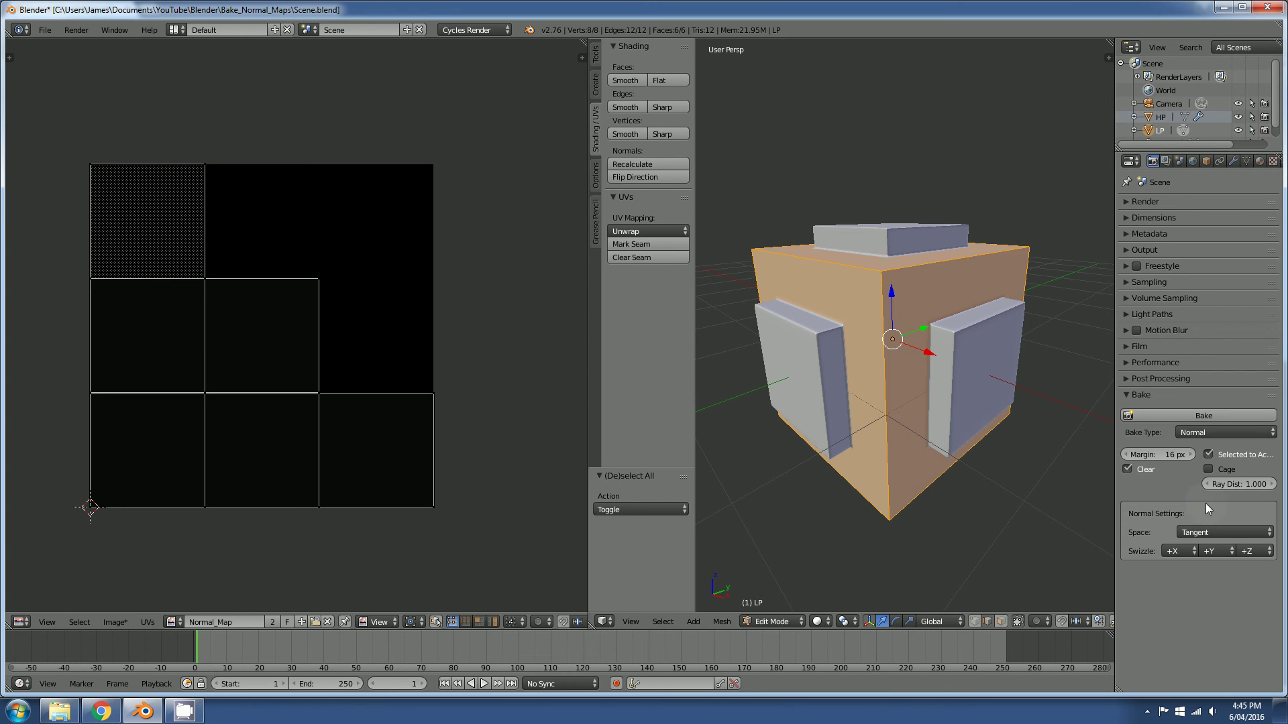
Step: Switch the LP cube back to Object Mode and choose Normal as the Bake Type
left_click(774, 621)
left_click(787, 605)
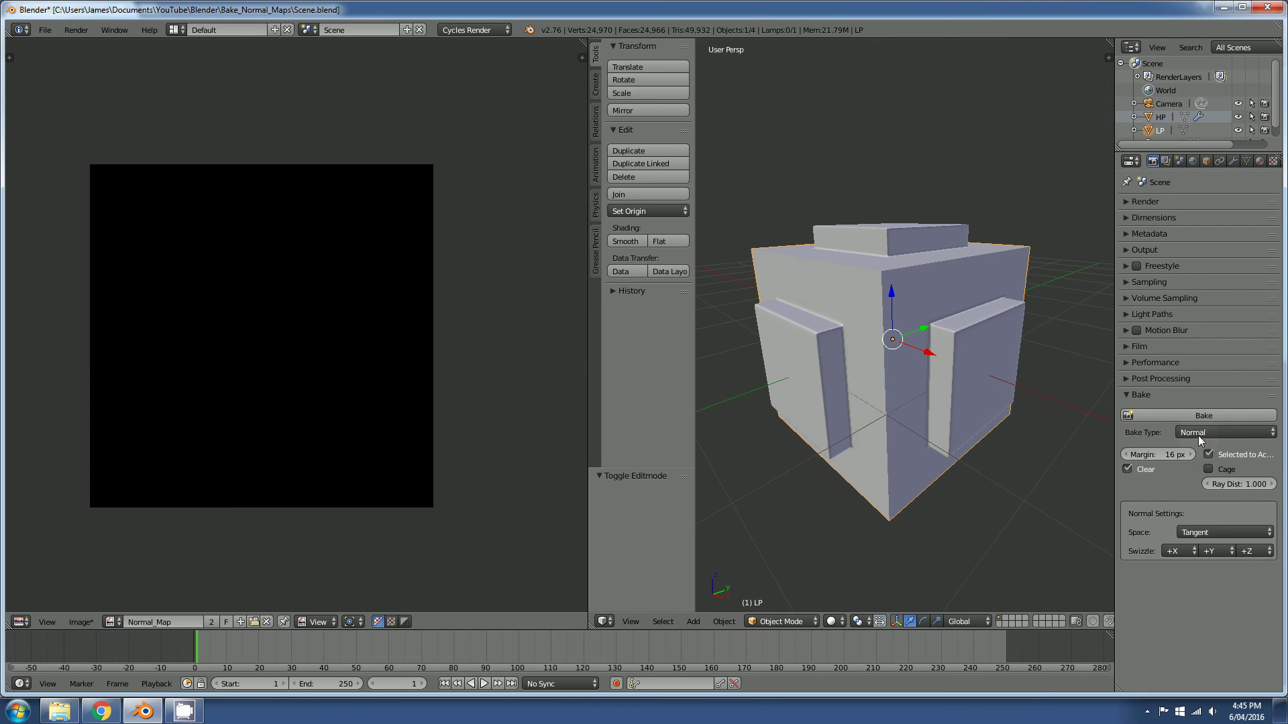
left_click(1273, 434)
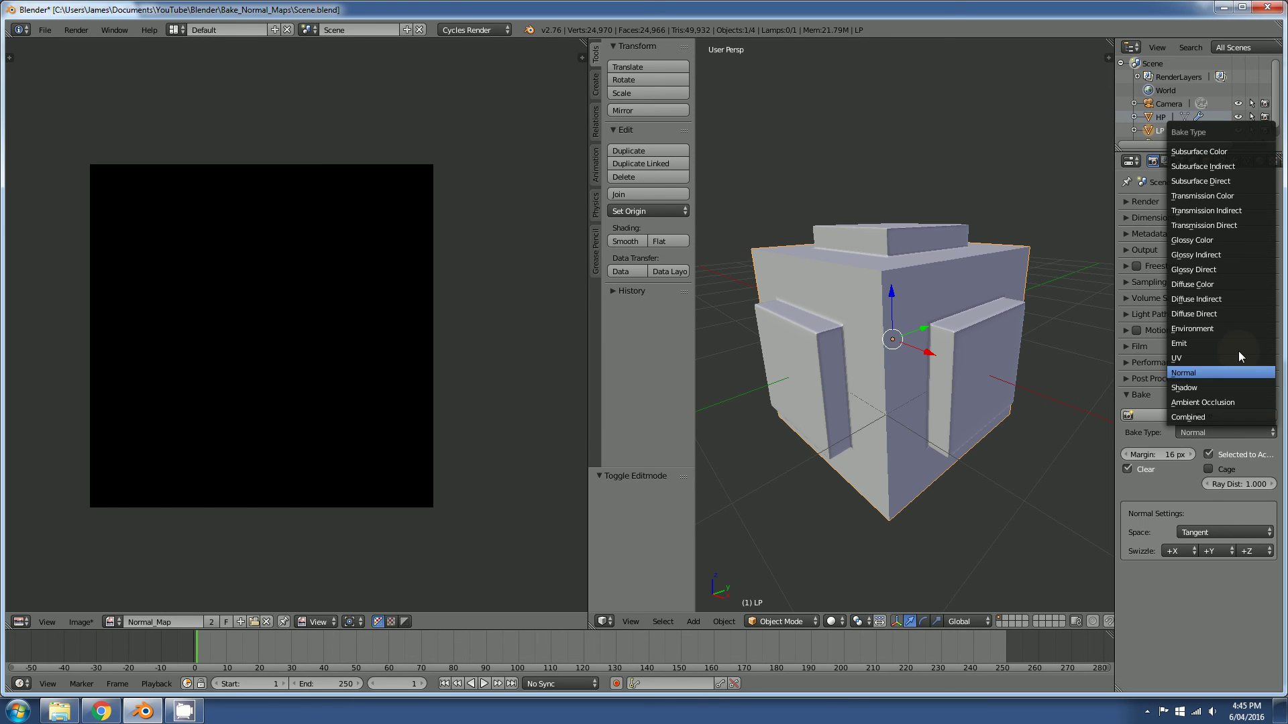
left_click(1197, 373)
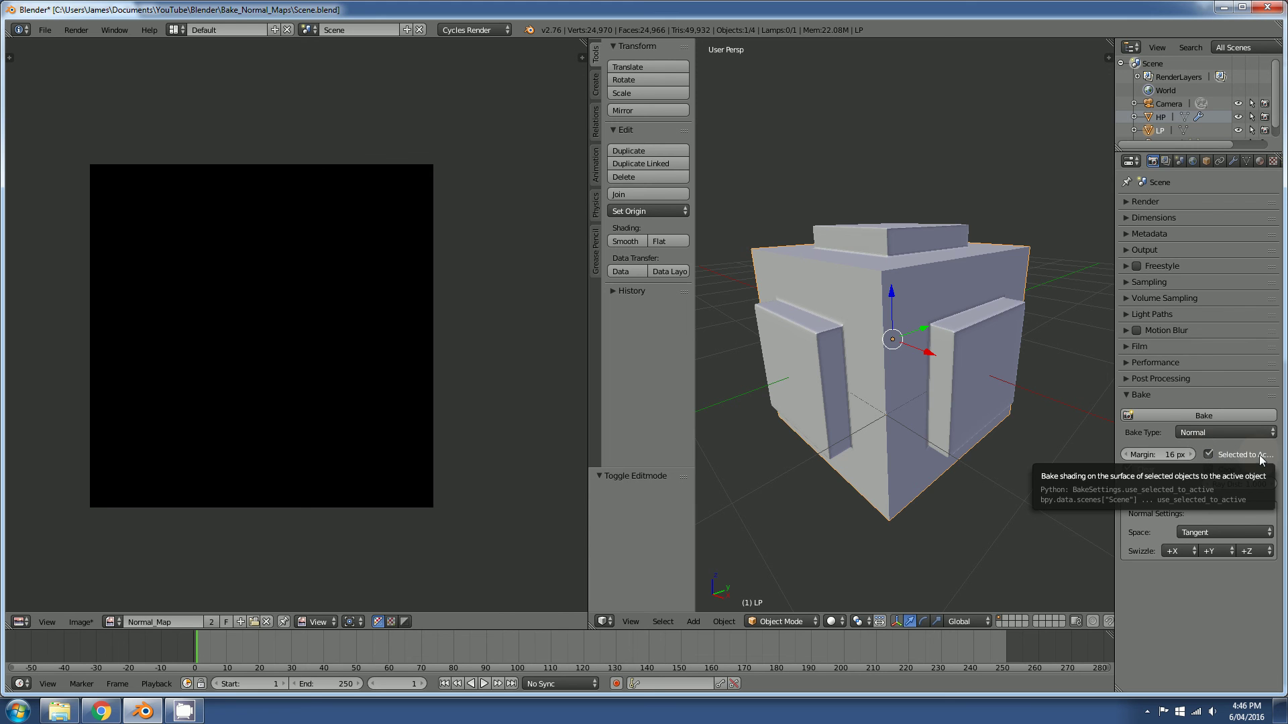
mouse_move(920, 385)
middle_mouse_down()
mouse_move(943, 416)
mouse_move(923, 365)
middle_mouse_up()
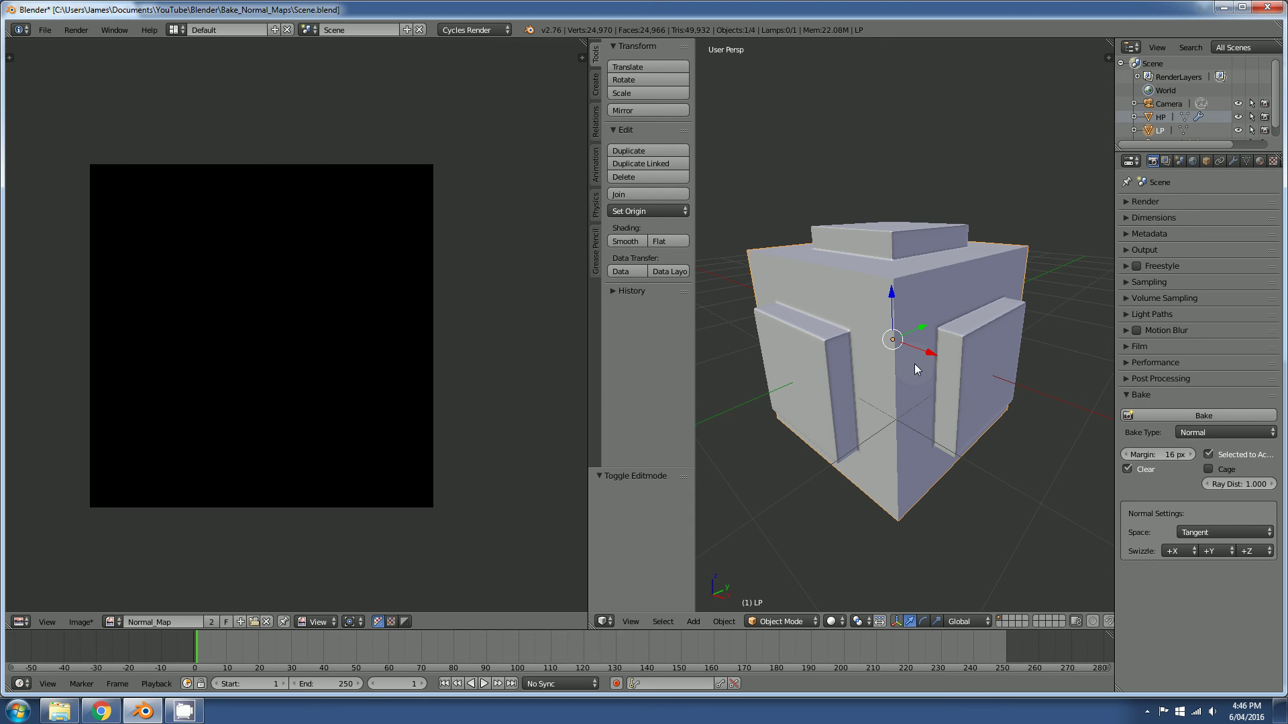
middle_click_drag(919, 365, 933, 377)
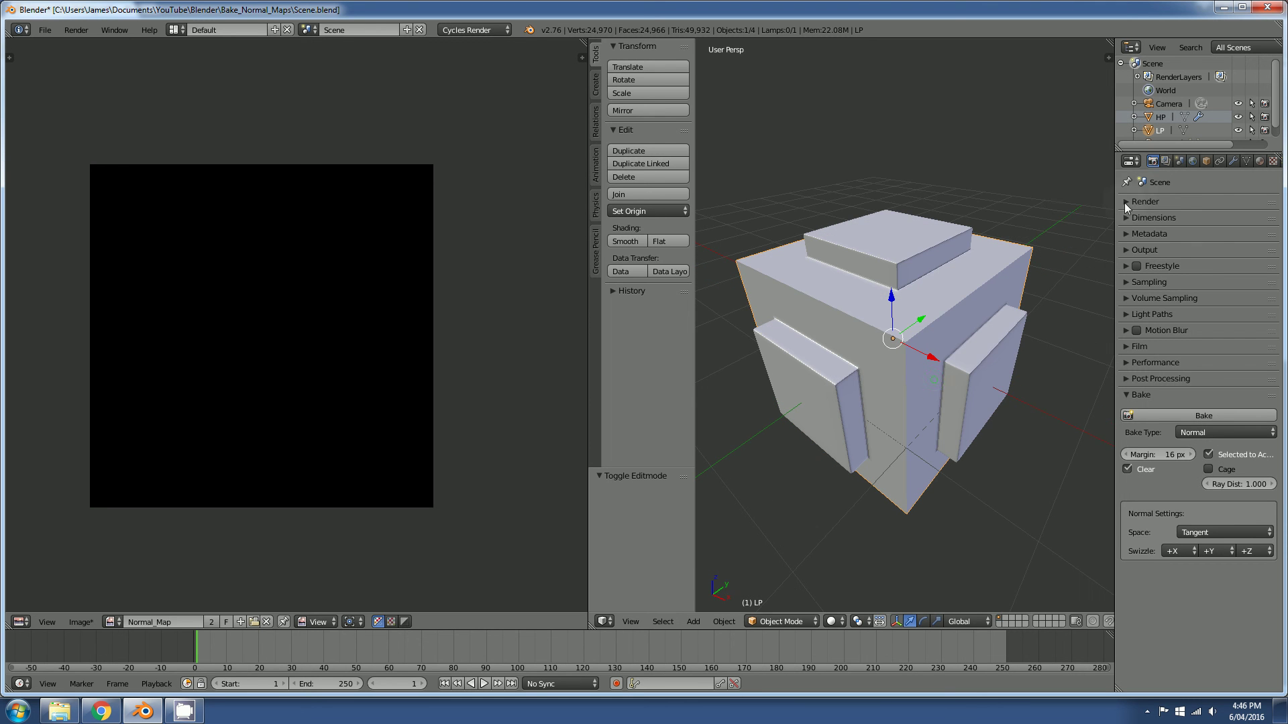
Step: Select HP in the Outliner, then add LP to the selection as the active object
left_click(1161, 116)
middle_click_drag(1098, 199, 944, 293)
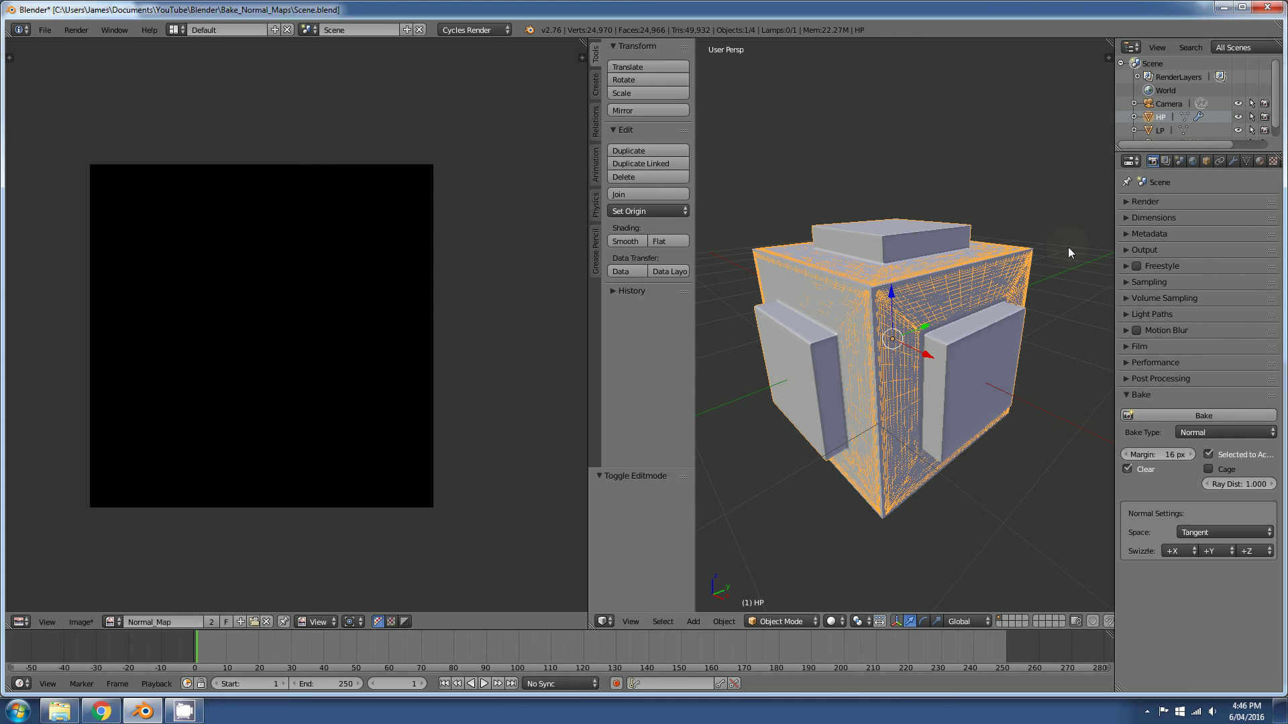
left_click(1158, 130, "ctrl")
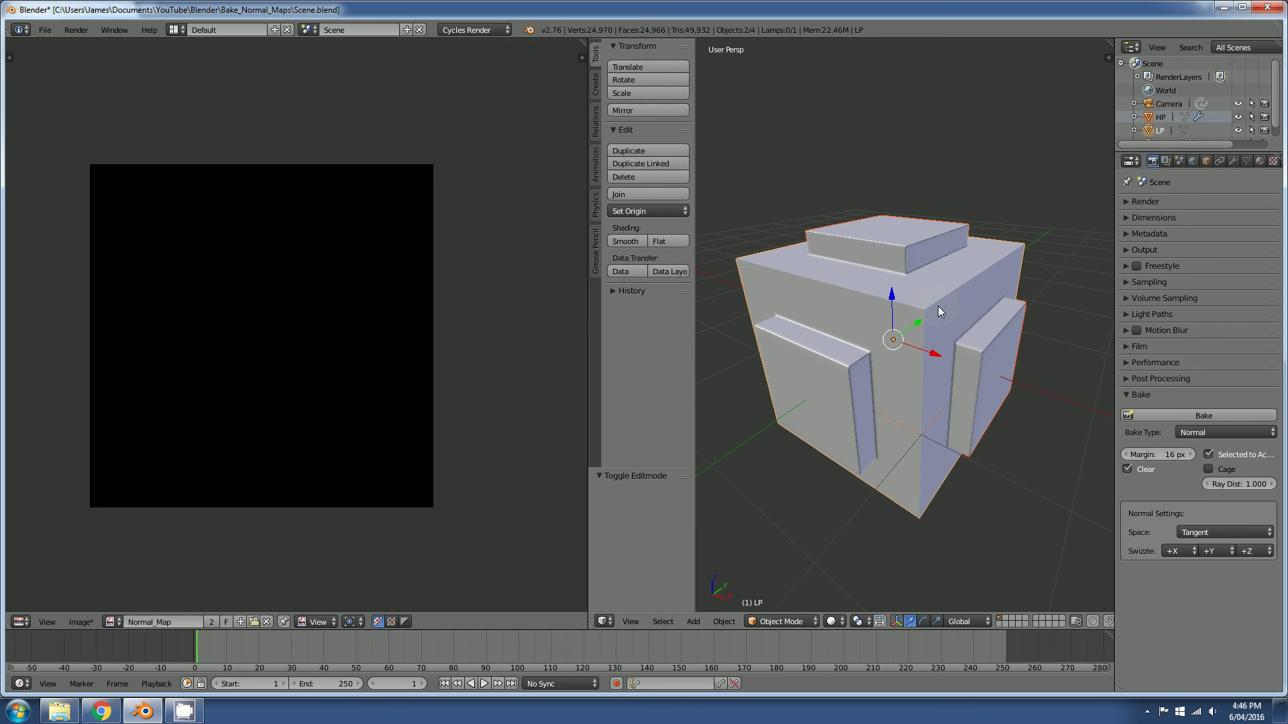
middle_click_drag(938, 306, 966, 267)
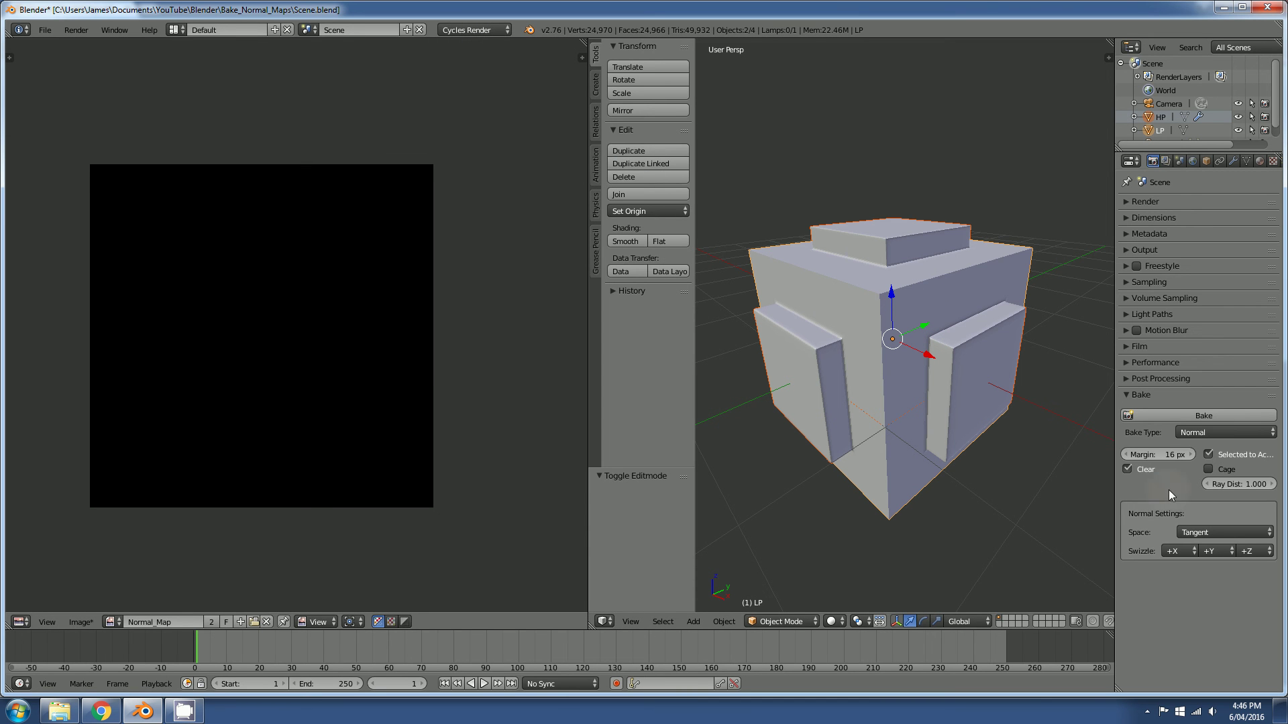
Step: Bake the HP detail onto the Normal_Map image and zoom in to inspect it
left_click(1198, 416)
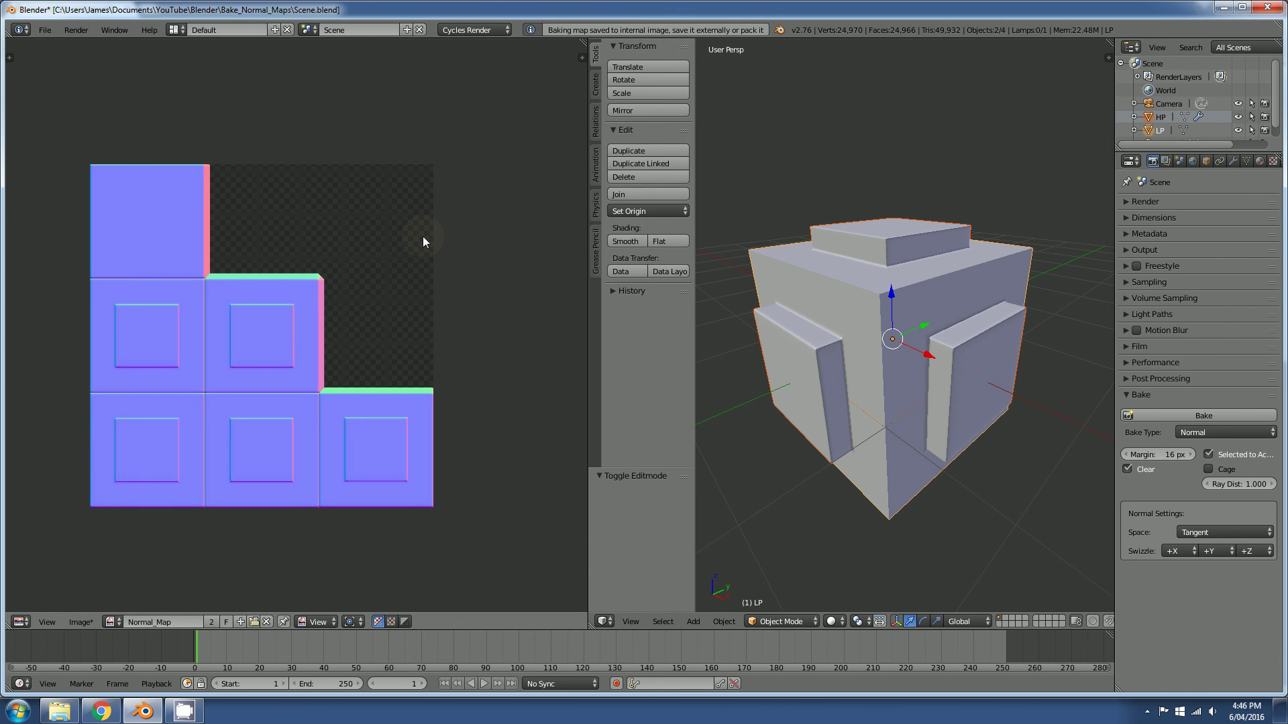
scroll(279, 394, "up", 2)
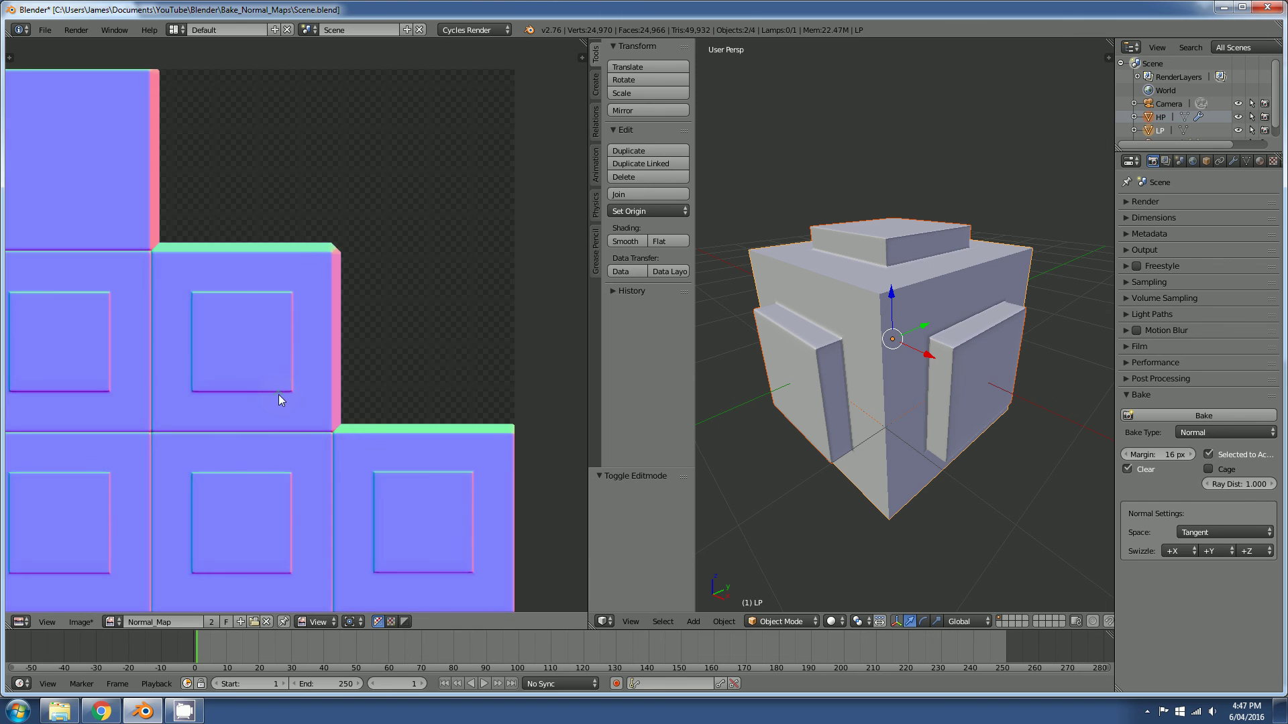
middle_click_drag(279, 395, 339, 370)
scroll(304, 477, "down", 1)
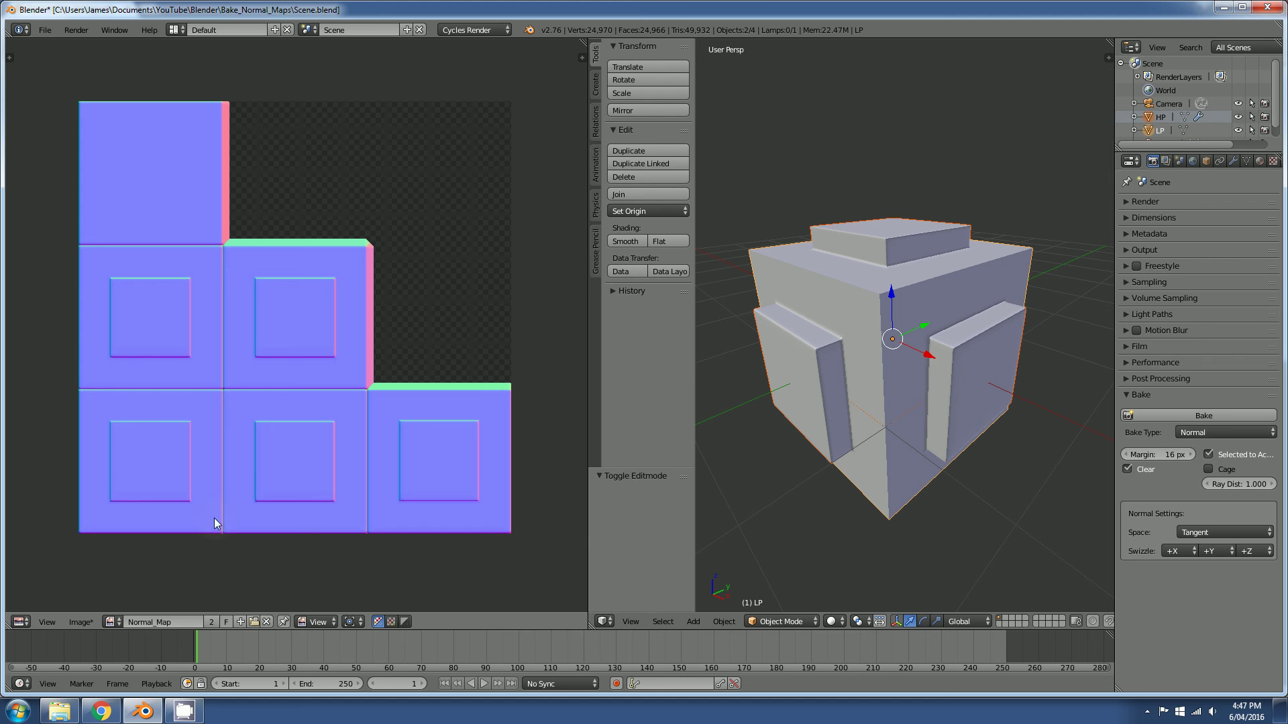
Step: Start Save As Image for Normal_Map and change the file format from PNG to Targa
left_click(82, 621)
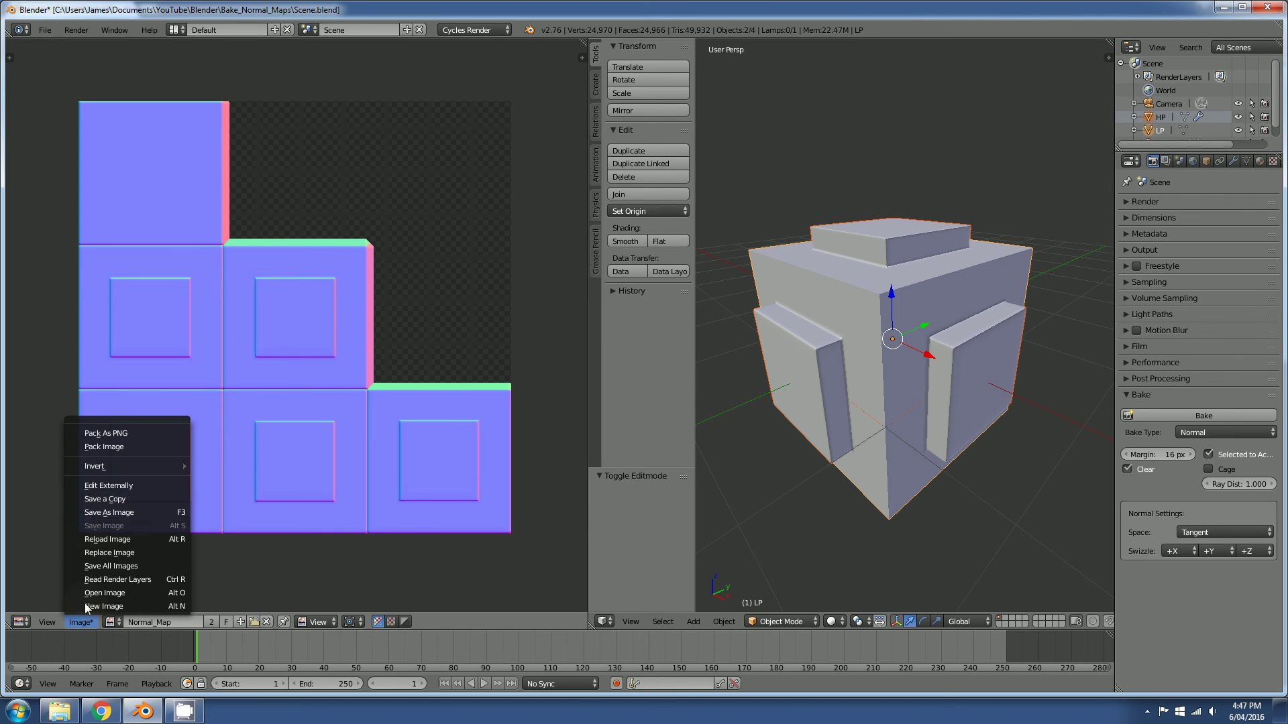
left_click(108, 512)
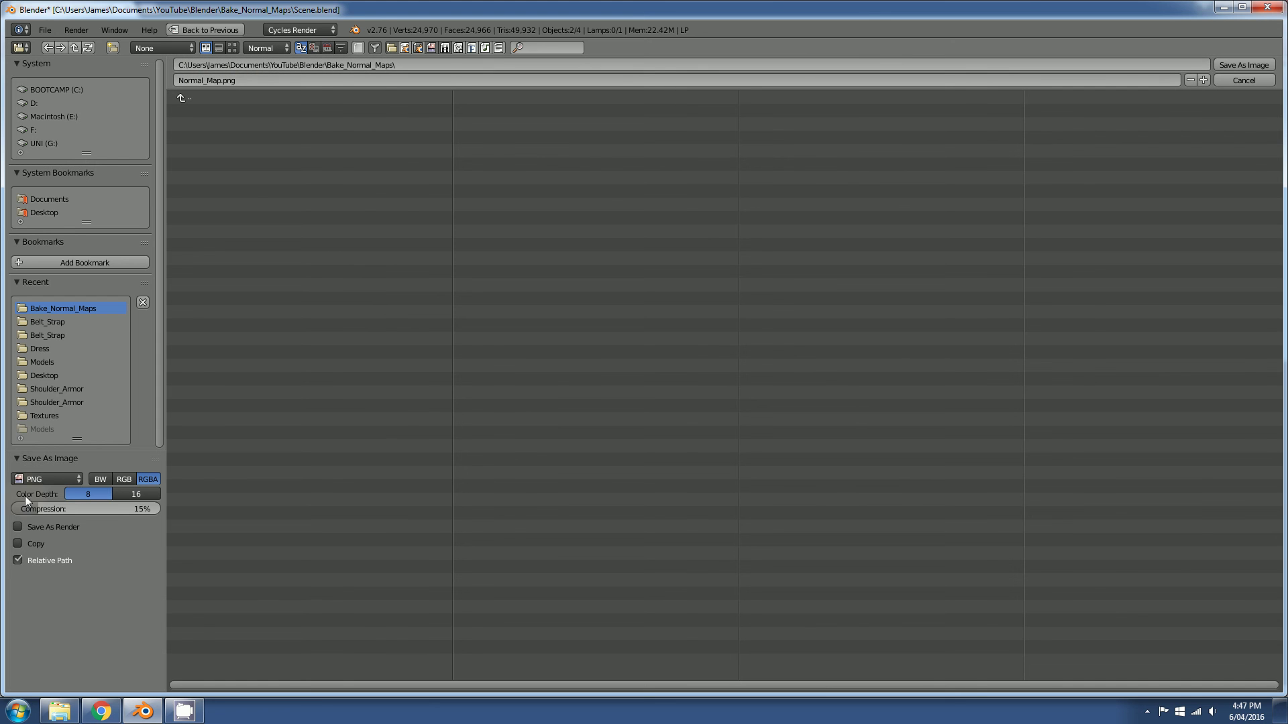
left_click(80, 480)
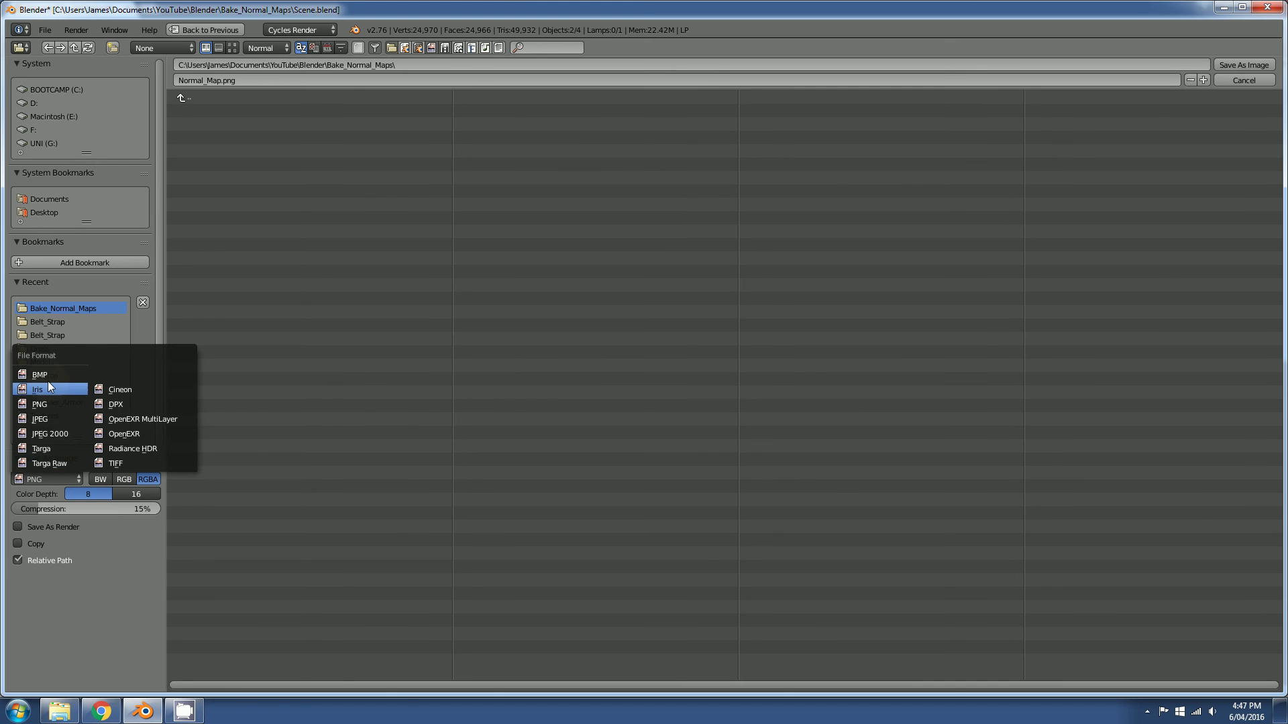
left_click(39, 448)
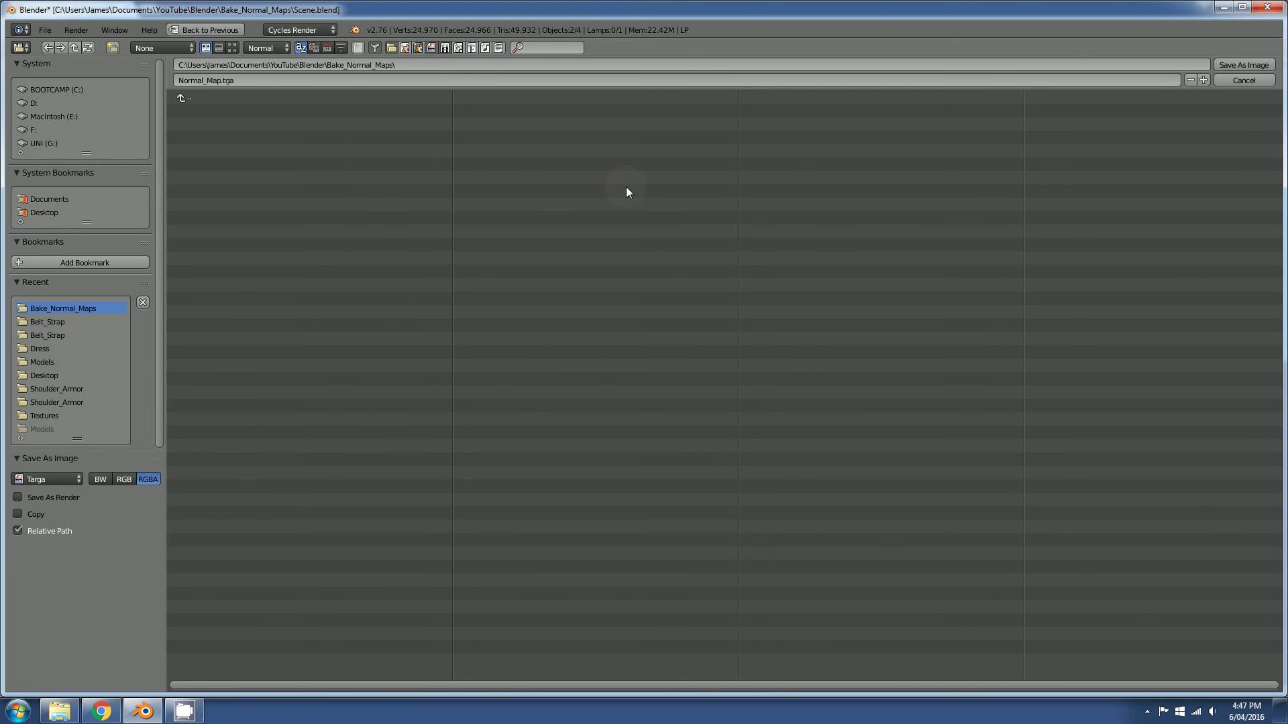
Step: Save the image as Normal_Map.tga in the Bake_Normal_Maps folder
left_click(1242, 64)
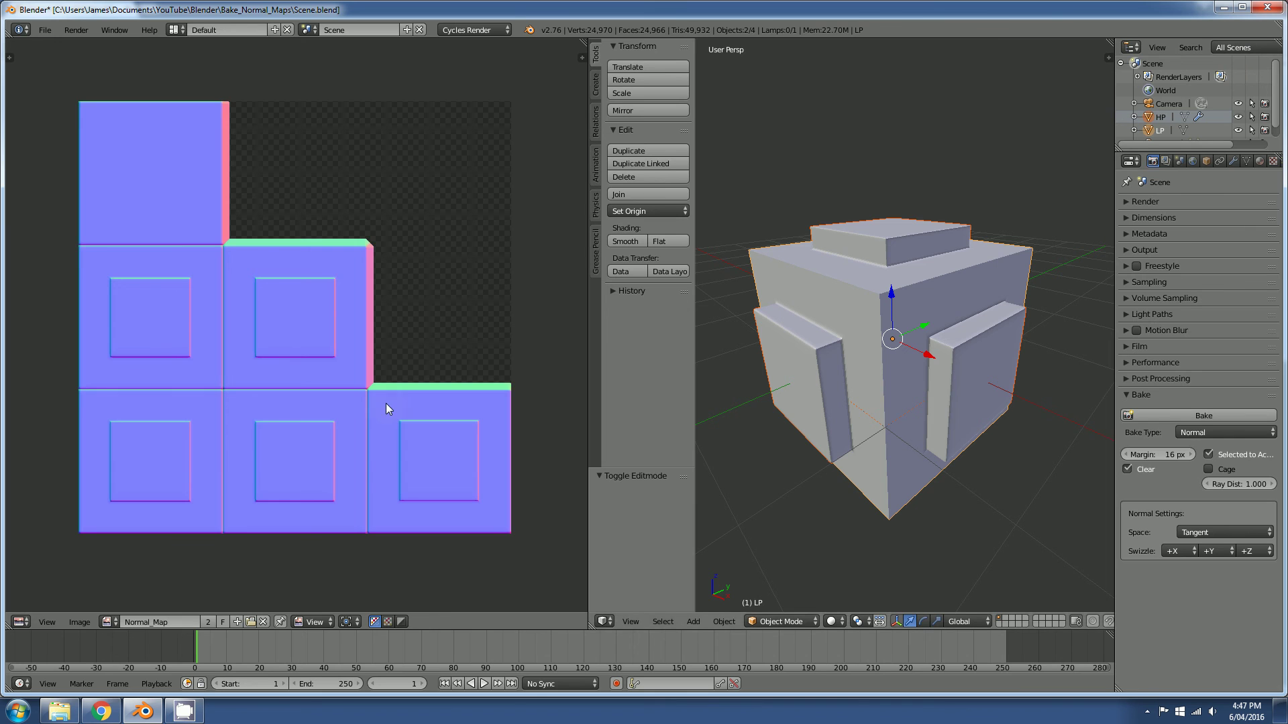
scroll(187, 312, "up", 1)
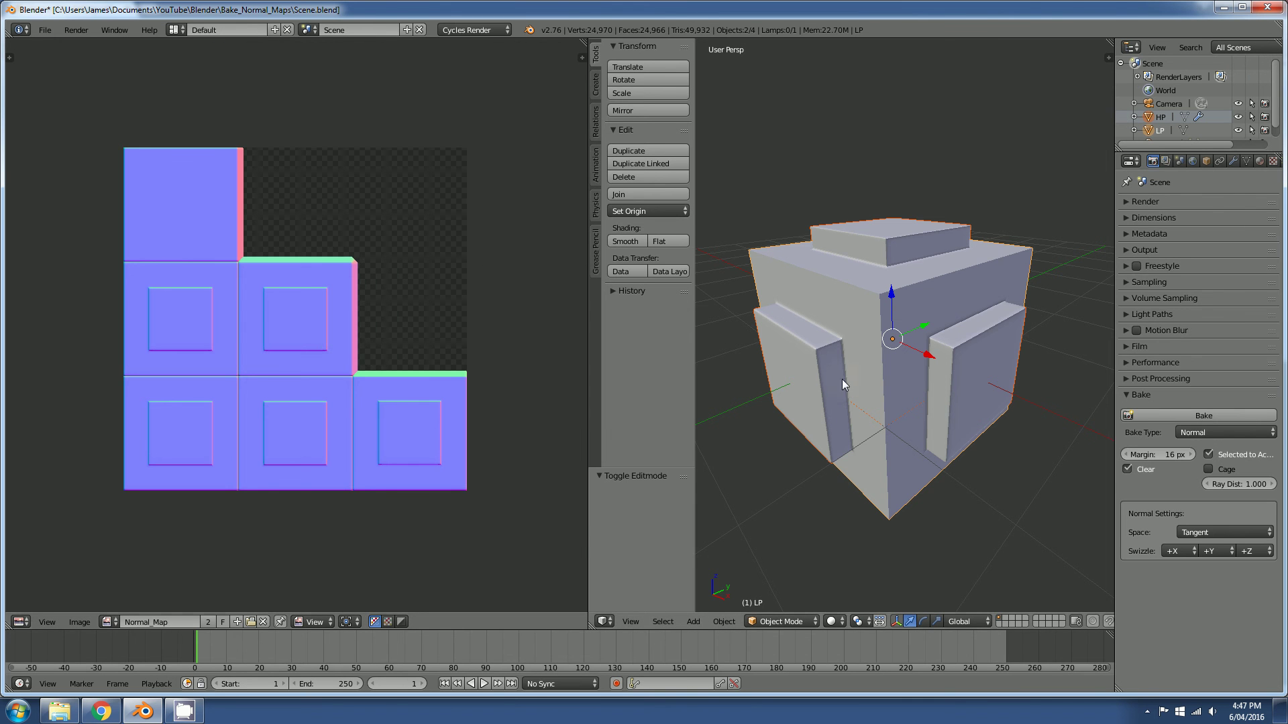
middle_click_drag(842, 380, 565, 434)
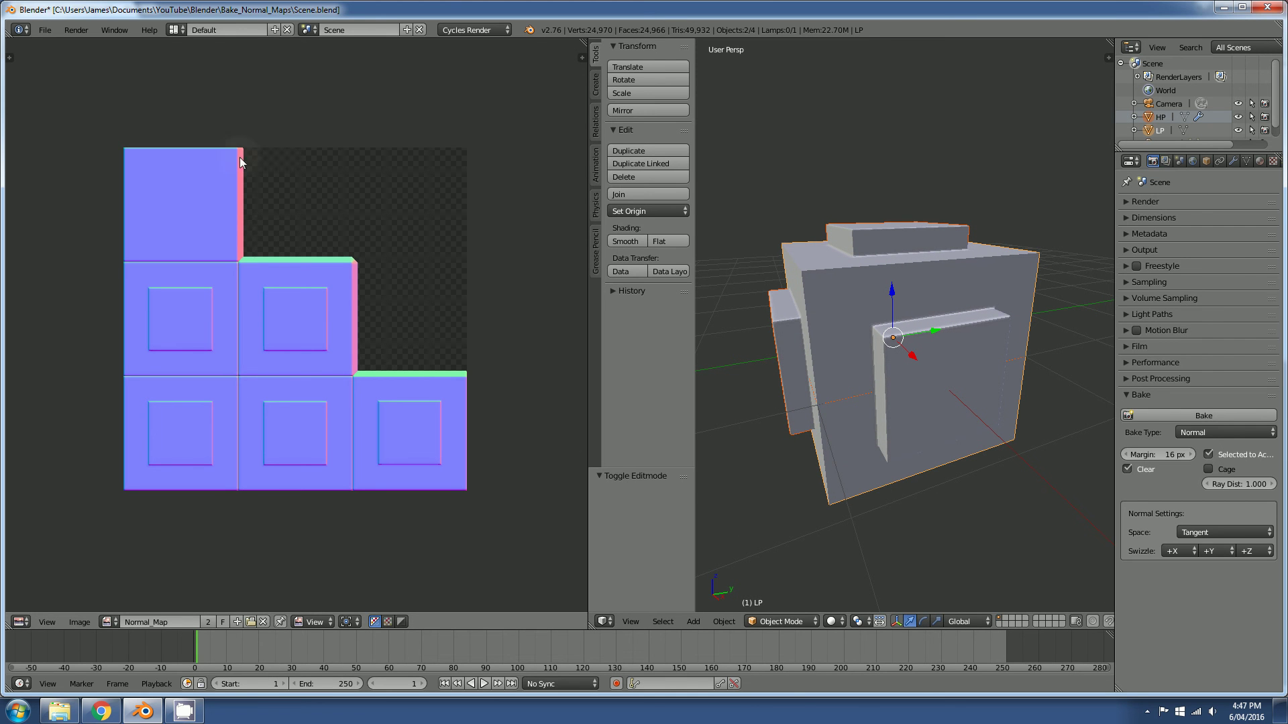
Step: Set the bake margin to 2 px and rebake the normal map
left_click(1172, 456)
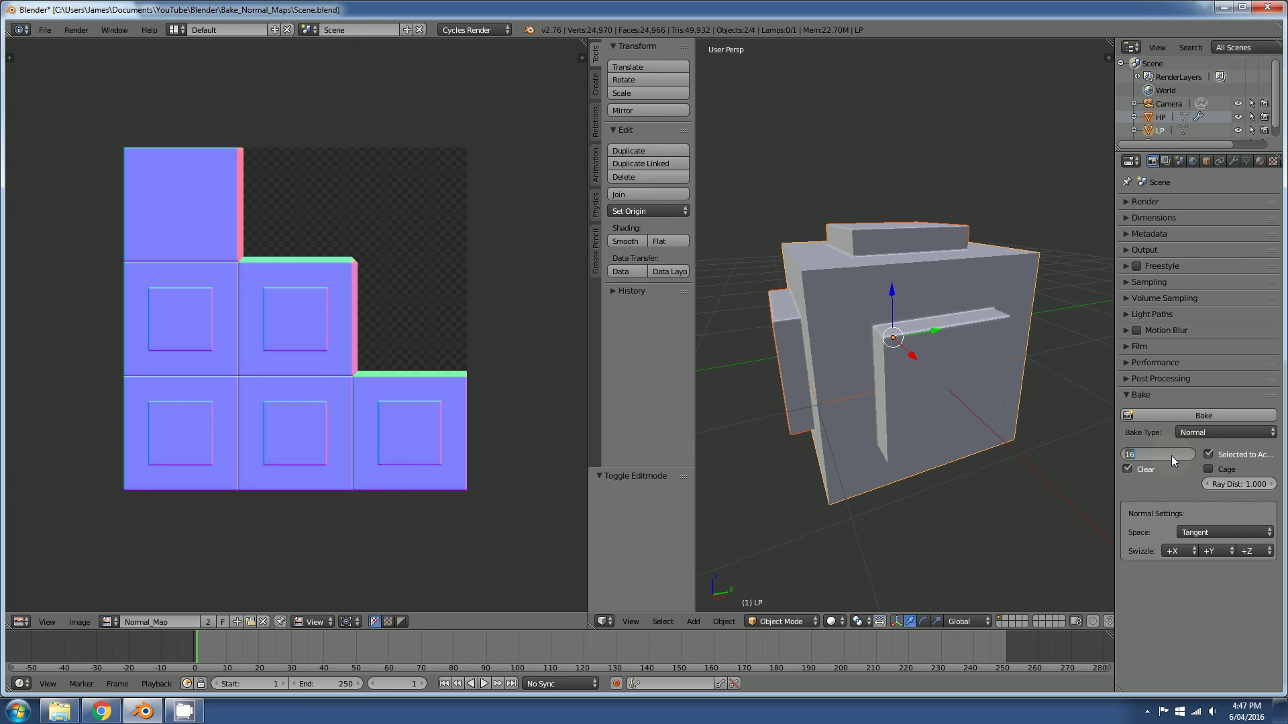
type("2")
key("Return")
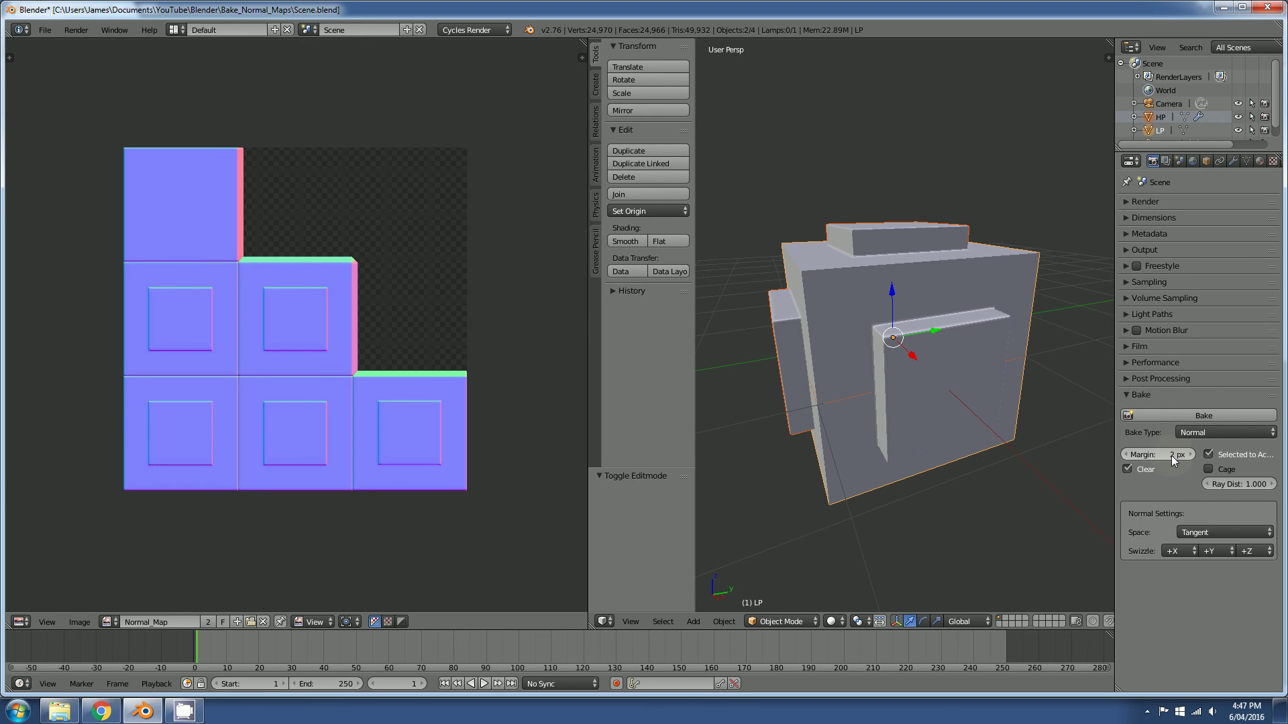
left_click(1202, 416)
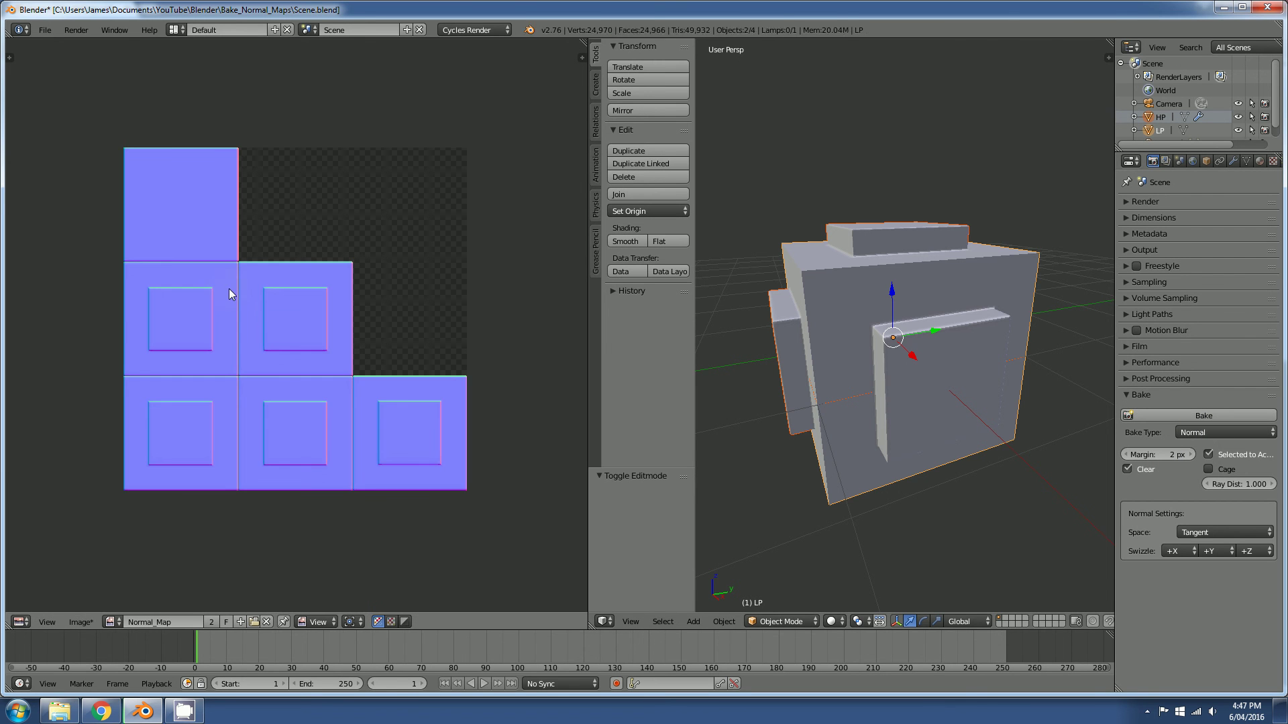
scroll(276, 310, "up", 2)
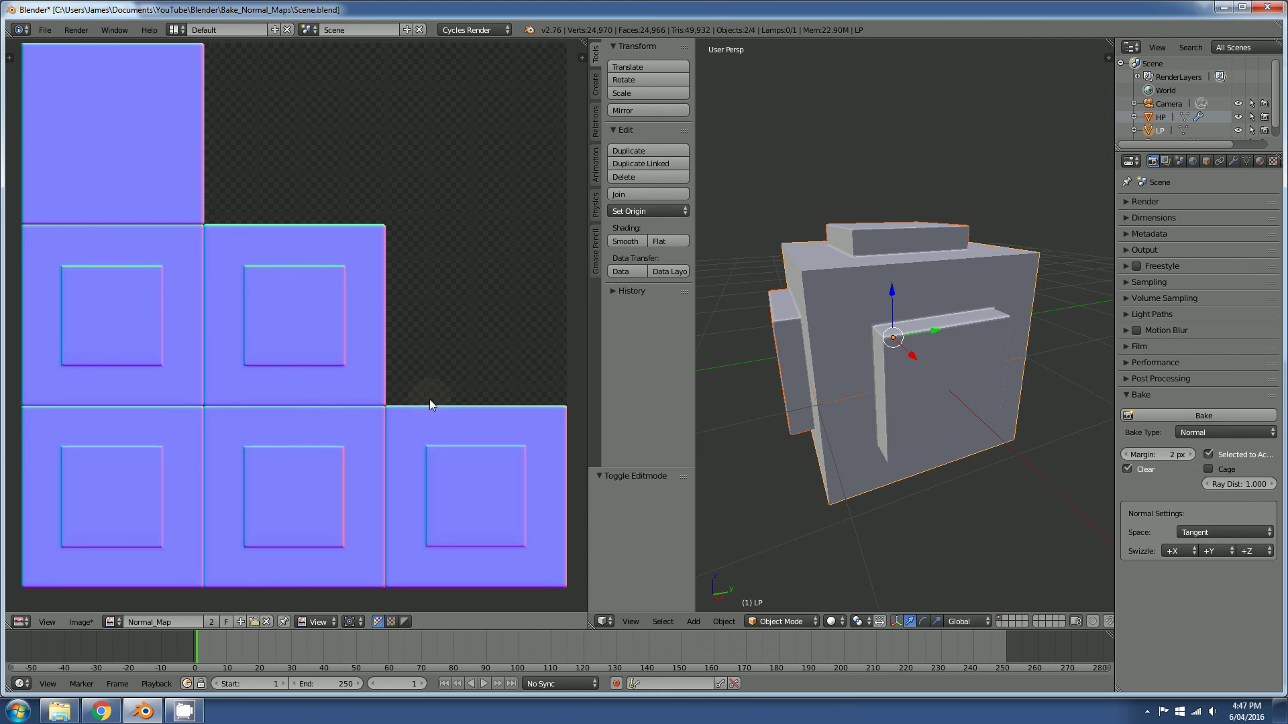
scroll(456, 397, "down", 2)
scroll(455, 396, "up", 1)
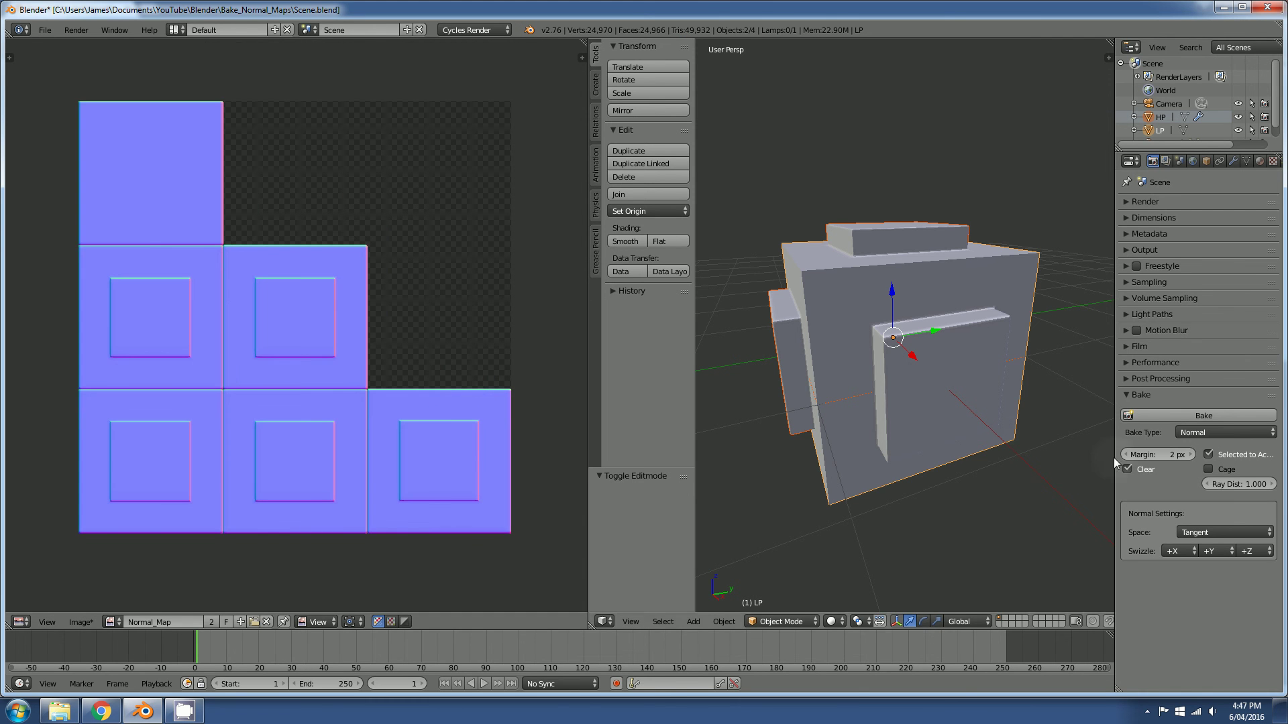